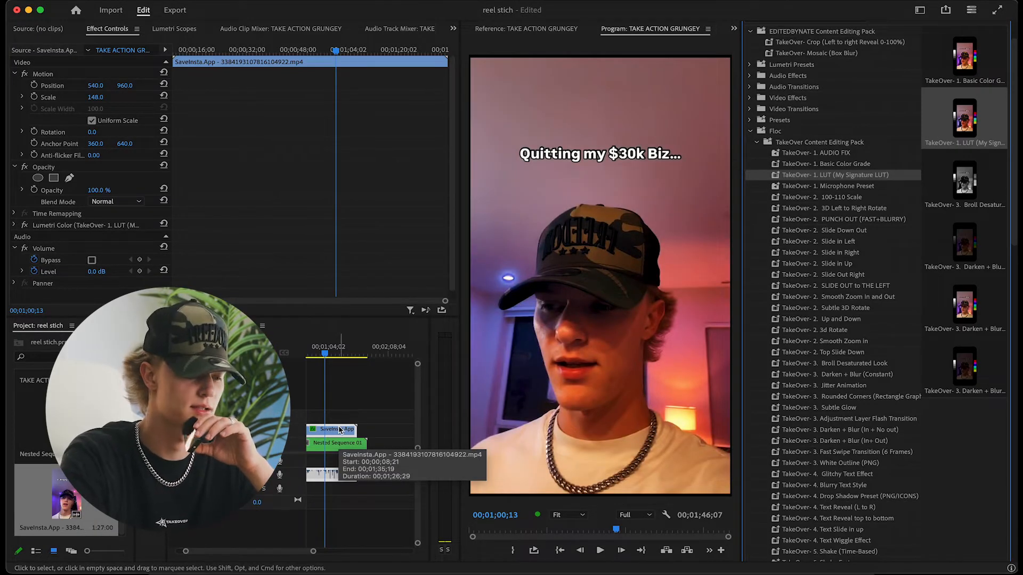
Play back the SaveInsta.App clip and delete it from the timeline, keeping only Nested Sequence 01
{"action": "left_click_drag", "start_coordinate": [317, 351], "coordinate": [341, 356]}
{"action": "key", "text": "space"}
{"action": "key", "text": "space"}
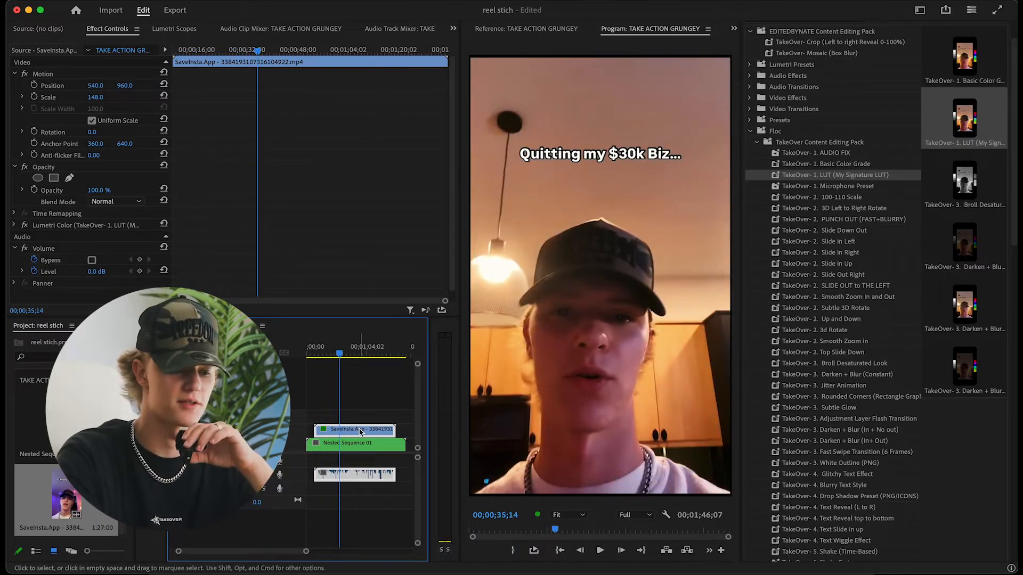
{"action": "key", "text": "Delete"}
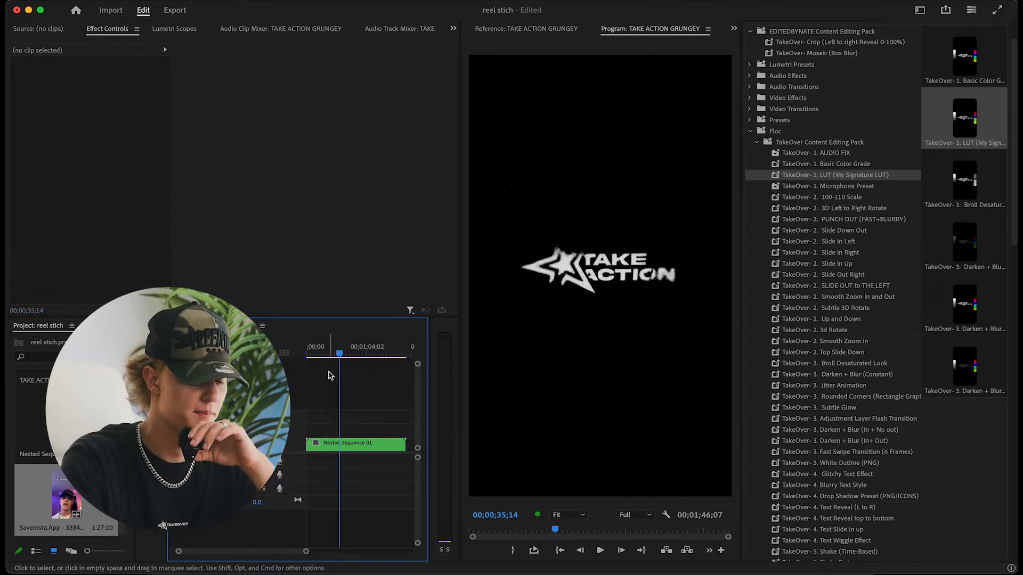
{"action": "left_click", "coordinate": [855, 187]}
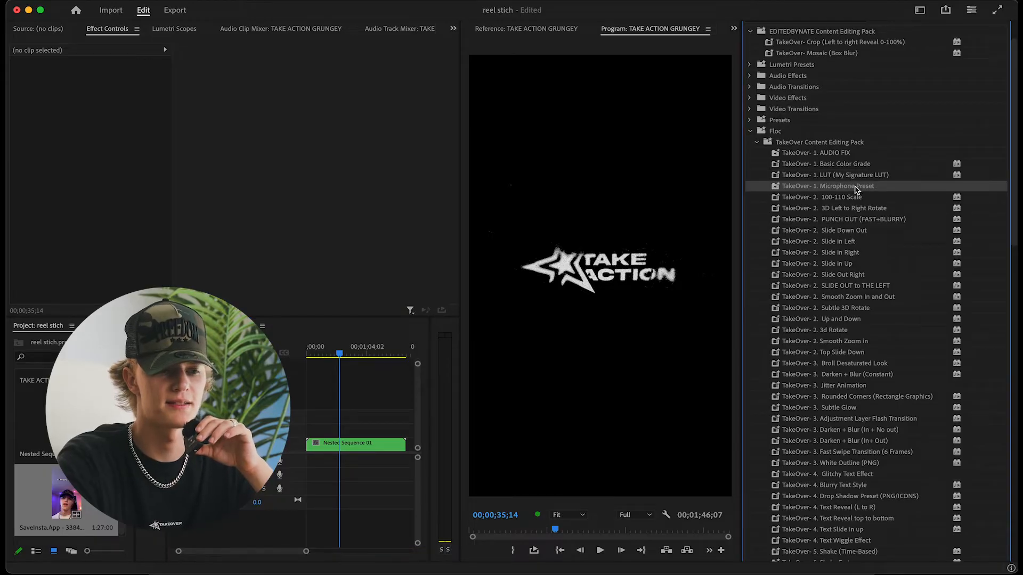
{"action": "left_click", "coordinate": [841, 154]}
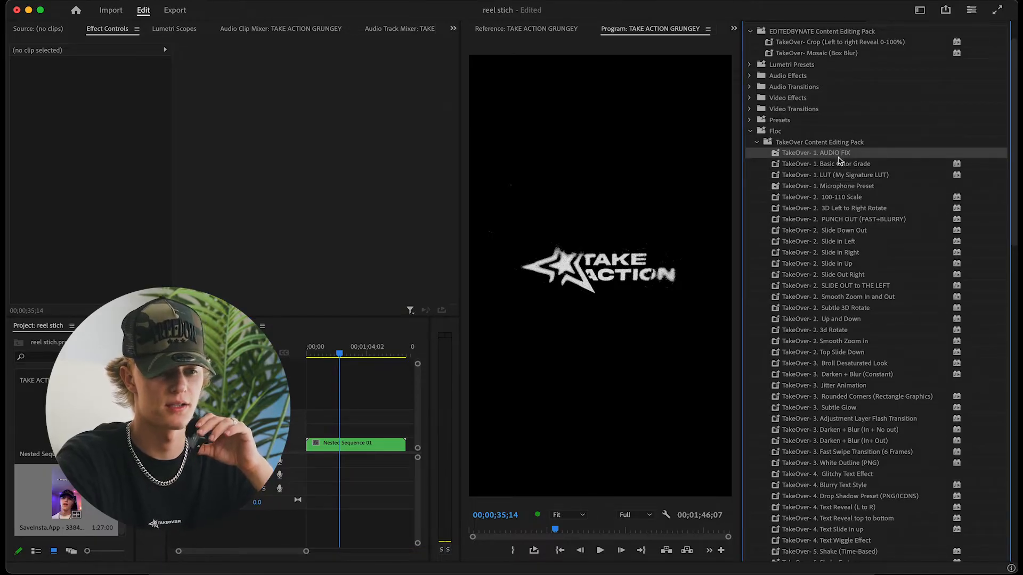
{"action": "left_click", "coordinate": [851, 187]}
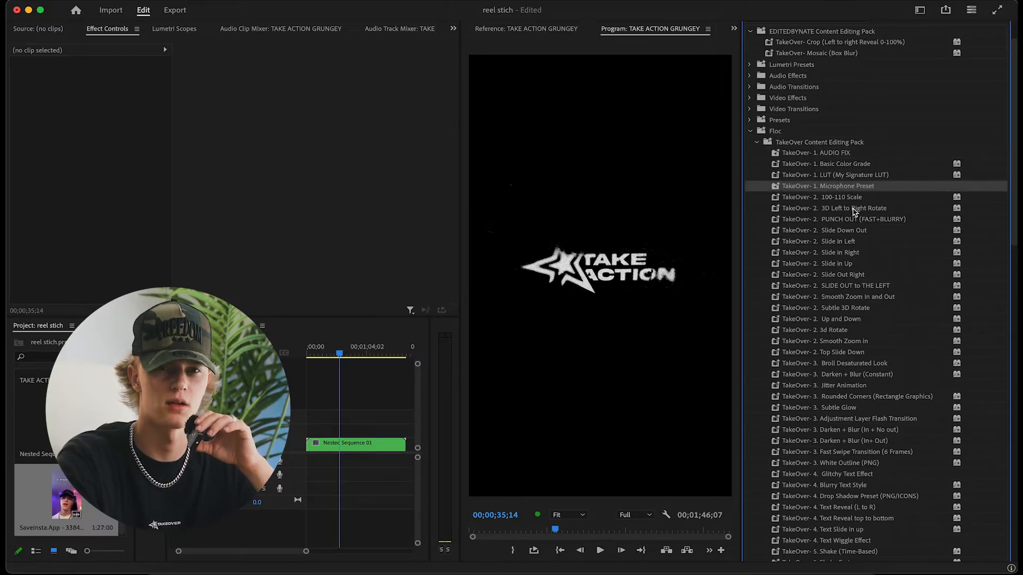
Apply the TakeOver 100-110 Scale preset to Nested Sequence 01 and preview it from the start
{"action": "left_click", "coordinate": [841, 198]}
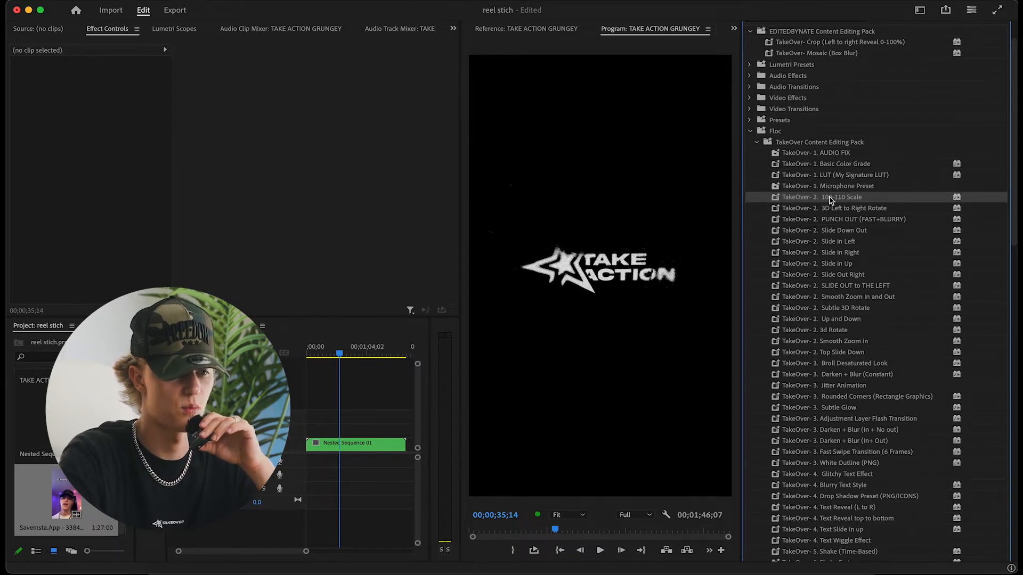
{"action": "left_click_drag", "start_coordinate": [431, 363], "coordinate": [318, 449]}
{"action": "left_click_drag", "start_coordinate": [333, 351], "coordinate": [306, 352]}
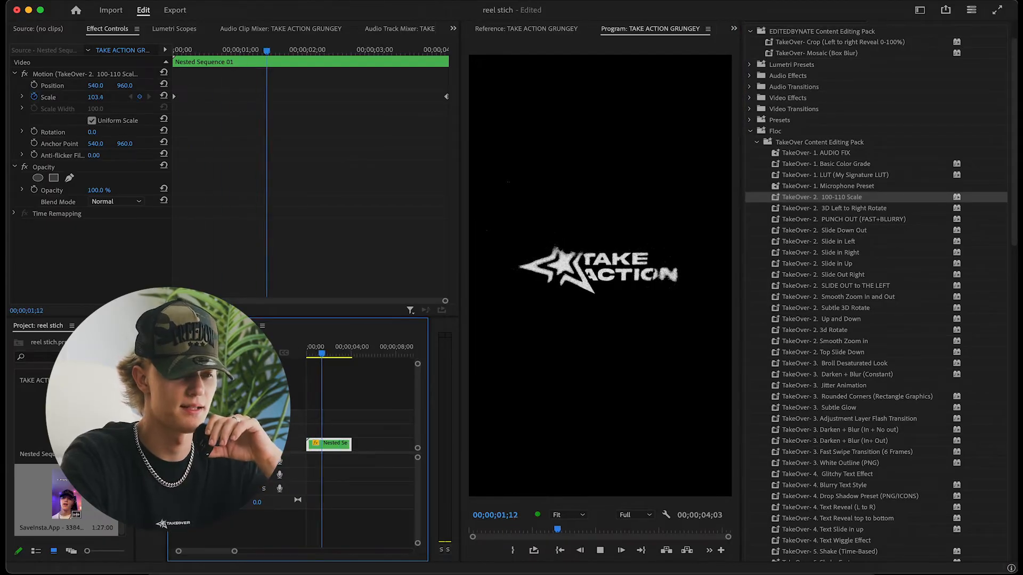
Try the TakeOver 3D Left to Right Rotate preset on Nested Sequence 01, previewing it from the start, and undo it
{"action": "left_click", "coordinate": [845, 209]}
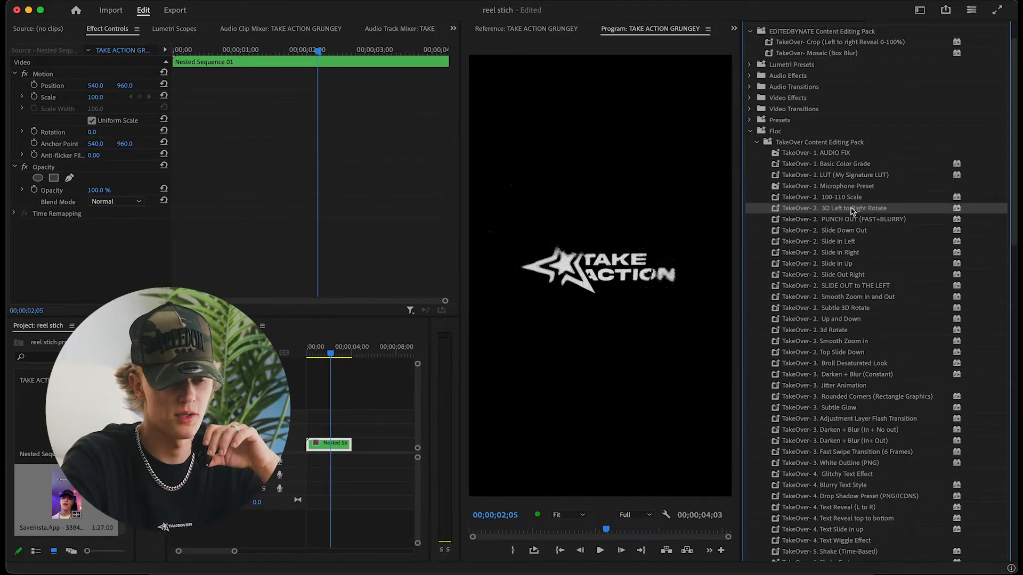
{"action": "left_click_drag", "start_coordinate": [824, 213], "coordinate": [329, 444]}
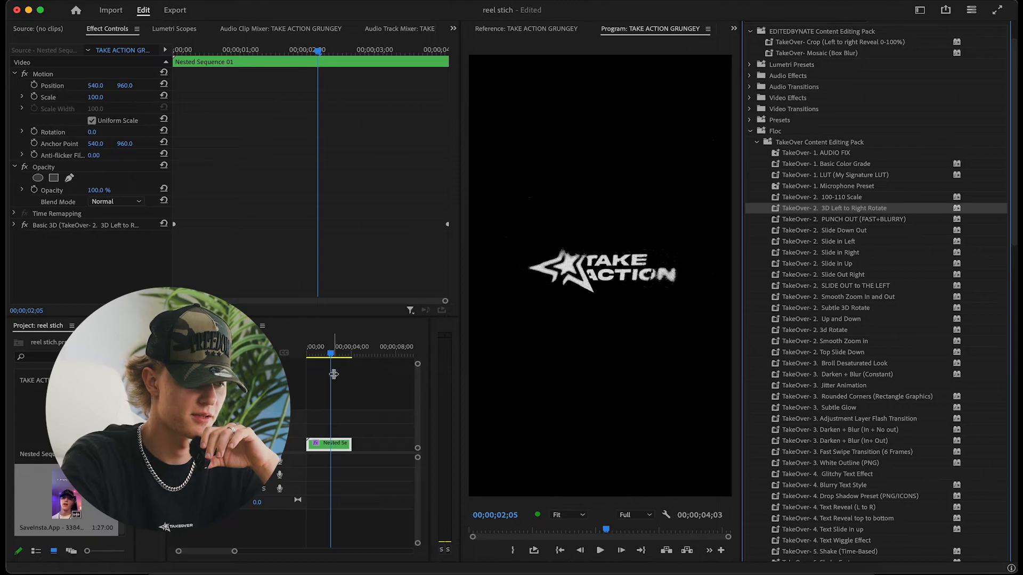
{"action": "left_click_drag", "start_coordinate": [328, 358], "coordinate": [293, 356]}
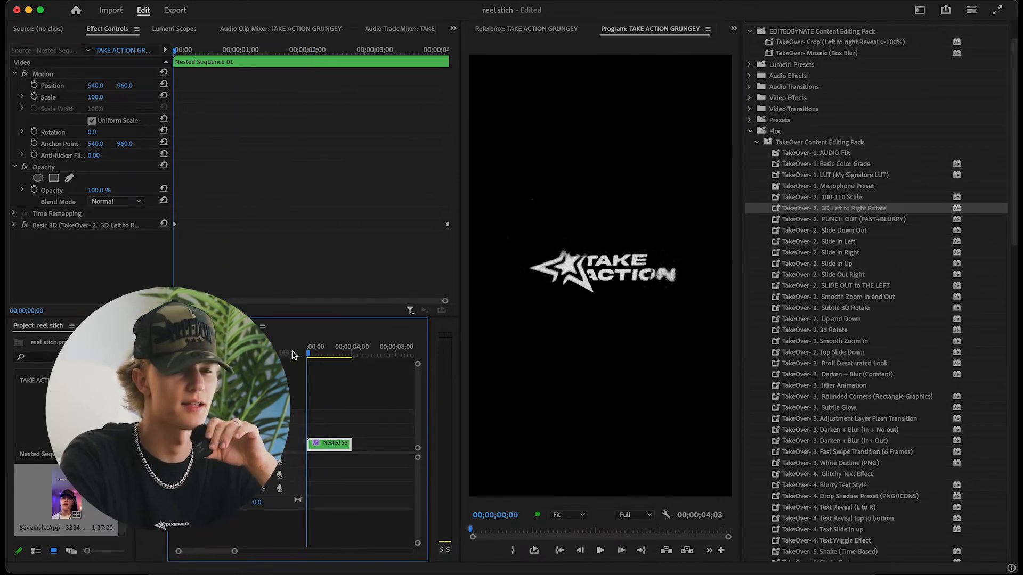
{"action": "mouse_move", "coordinate": [303, 356]}
{"action": "left_mouse_down"}
{"action": "mouse_move", "coordinate": [356, 358]}
{"action": "mouse_move", "coordinate": [305, 356]}
{"action": "left_mouse_up"}
{"action": "key", "text": "super+z"}
Try the TakeOver PUNCH OUT (FAST+BLURRY) preset on Nested Sequence 01 with a playback preview, and undo it
{"action": "left_click", "coordinate": [854, 221]}
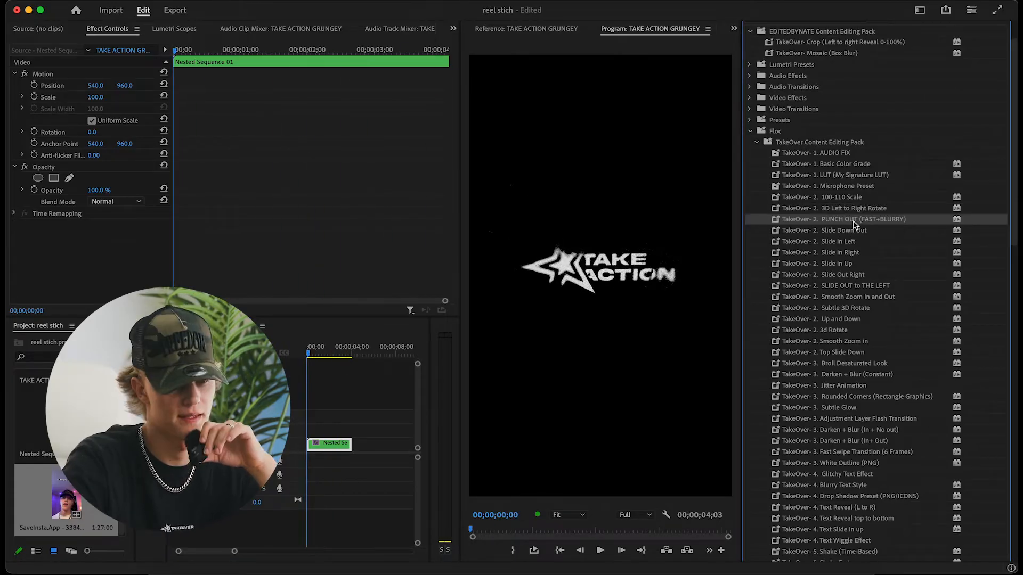
{"action": "left_click_drag", "start_coordinate": [861, 227], "coordinate": [318, 447]}
{"action": "left_click_drag", "start_coordinate": [309, 356], "coordinate": [297, 357]}
{"action": "key", "text": "space"}
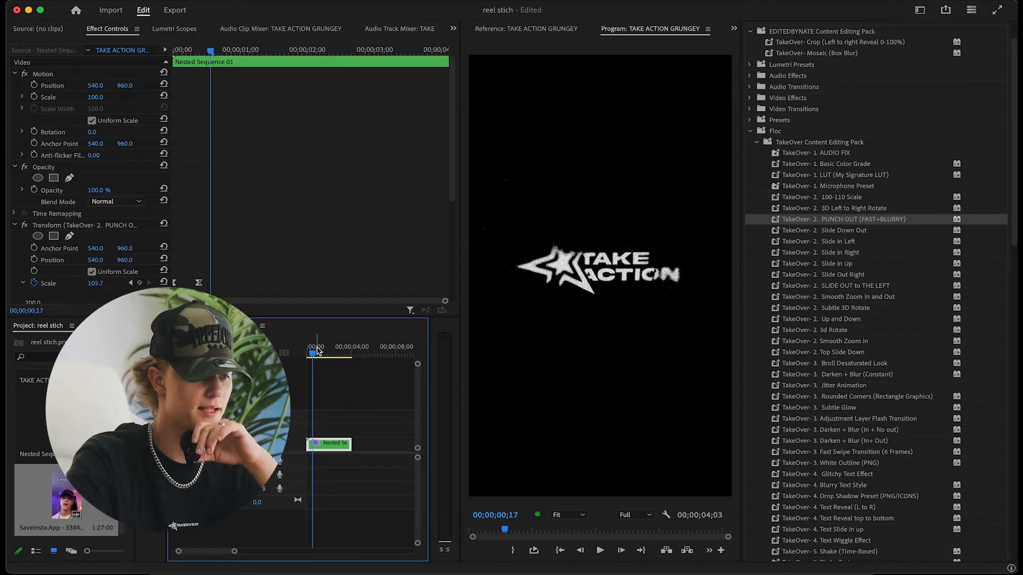
{"action": "key", "text": "space"}
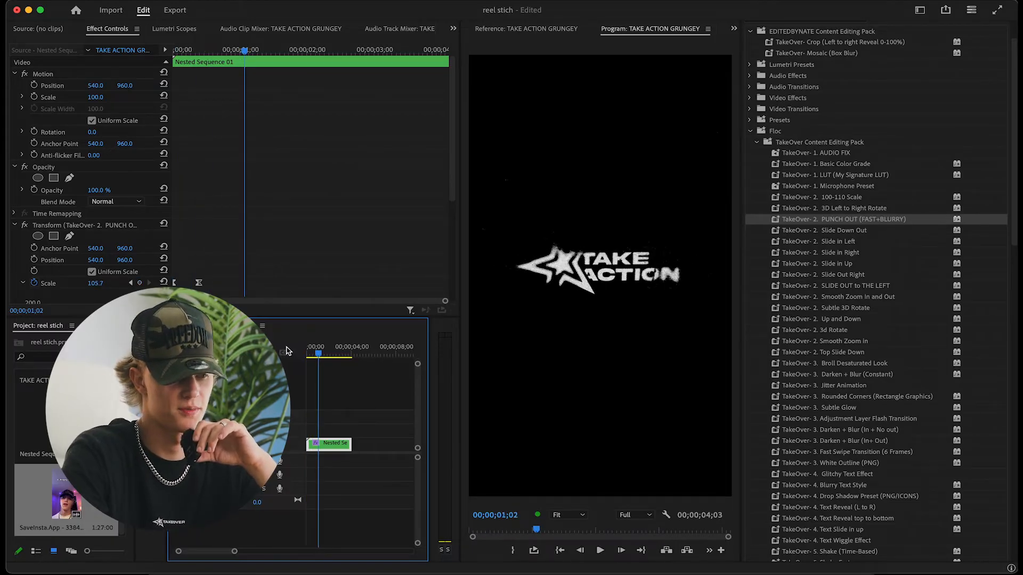
{"action": "key", "text": "super+z"}
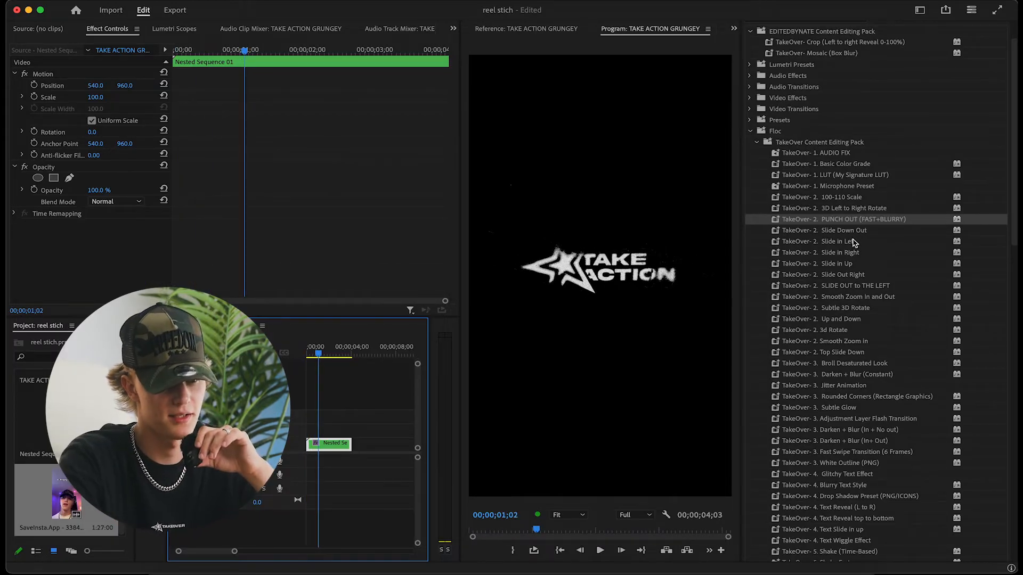
Preview the TakeOver Slide Down Out preset on Nested Sequence 01 through the end of the clip and undo it
{"action": "left_click_drag", "start_coordinate": [853, 230], "coordinate": [338, 445]}
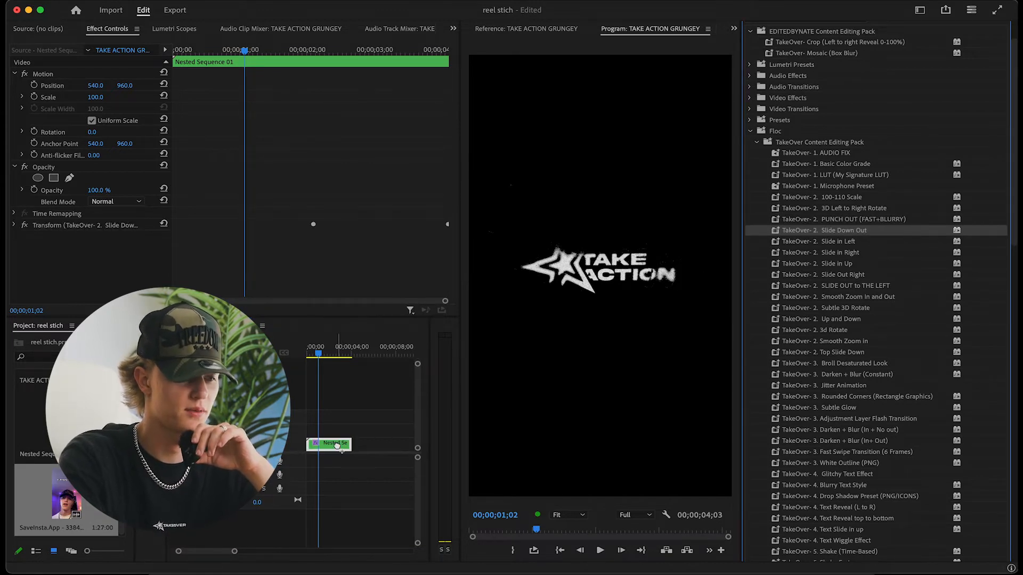
{"action": "key", "text": "space"}
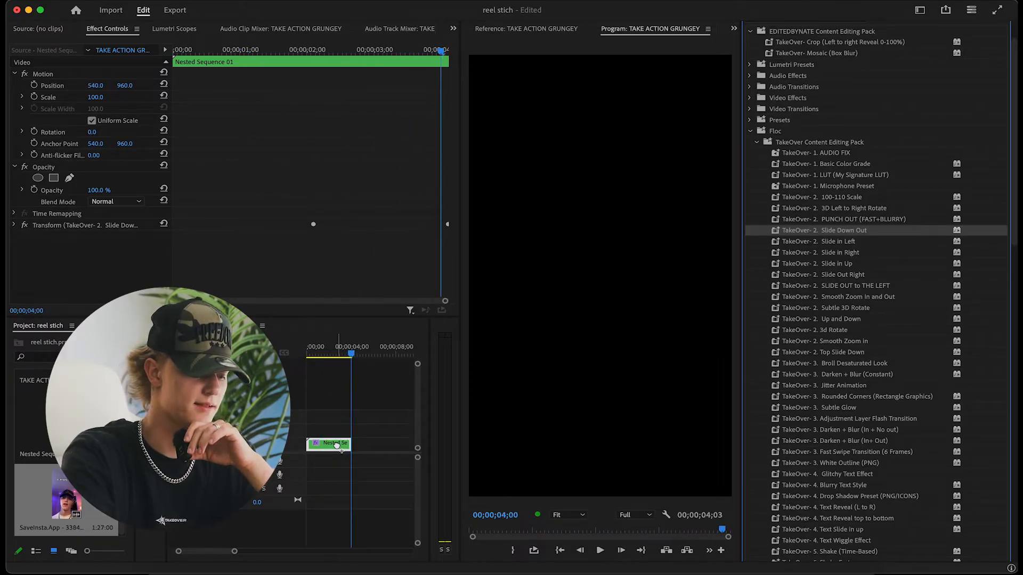
{"action": "key", "text": "super+z"}
Preview the TakeOver Slide in Left preset on Nested Sequence 01 from the start of the clip and undo it
{"action": "left_click_drag", "start_coordinate": [837, 241], "coordinate": [328, 444]}
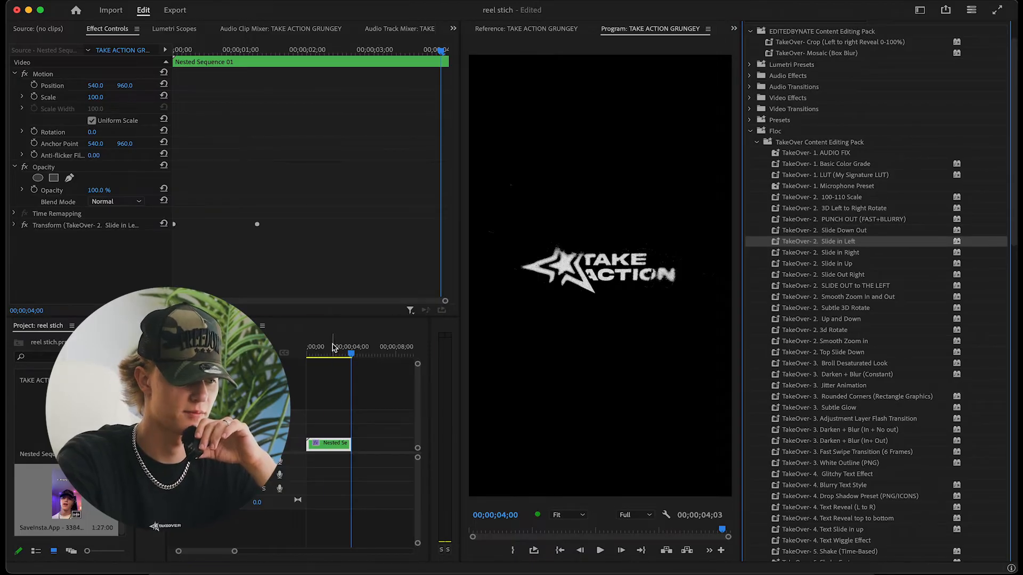
{"action": "left_click", "coordinate": [307, 348]}
{"action": "key", "text": "space"}
{"action": "key", "text": "super+z"}
Apply the TakeOver Slide in Right preset to Nested Sequence 01 and preview the entrance from the clip's start
{"action": "left_click_drag", "start_coordinate": [852, 253], "coordinate": [335, 448]}
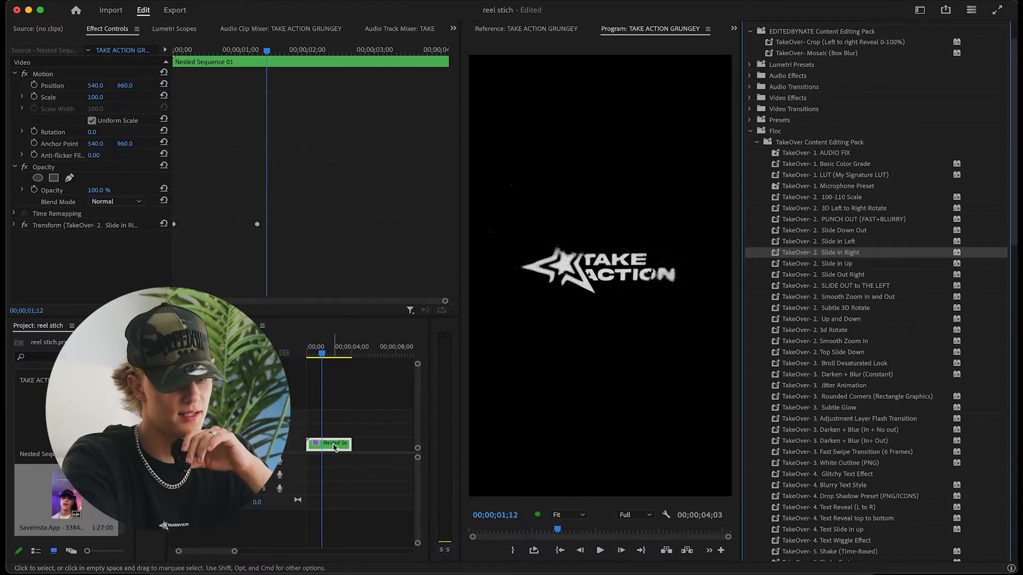
{"action": "key", "text": "space"}
{"action": "left_click_drag", "start_coordinate": [309, 352], "coordinate": [285, 353]}
{"action": "key", "text": "space"}
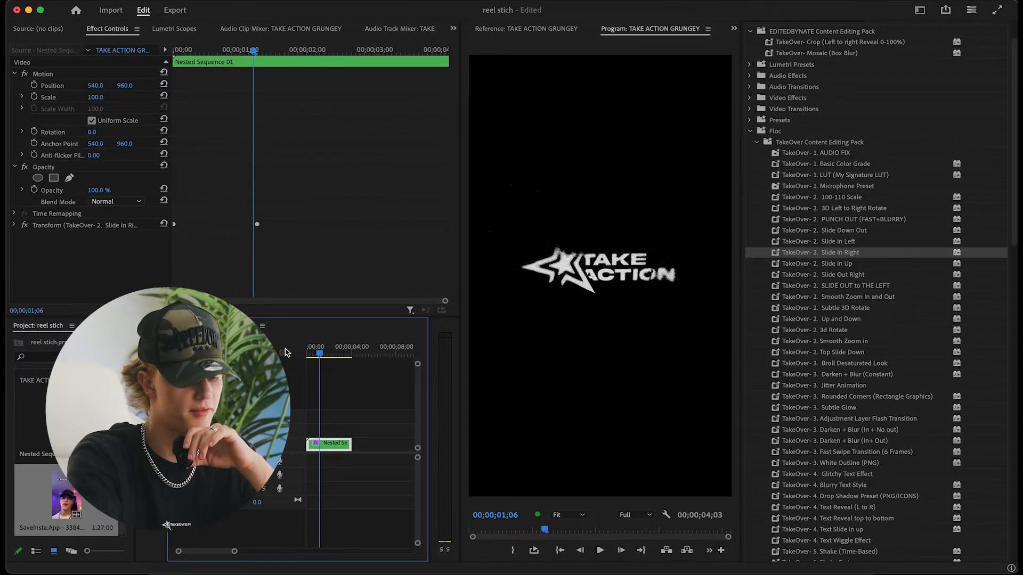
Try the TakeOver Slide in Up preset on Nested Sequence 01, playing it from the start, and undo it
{"action": "left_click_drag", "start_coordinate": [851, 264], "coordinate": [327, 445]}
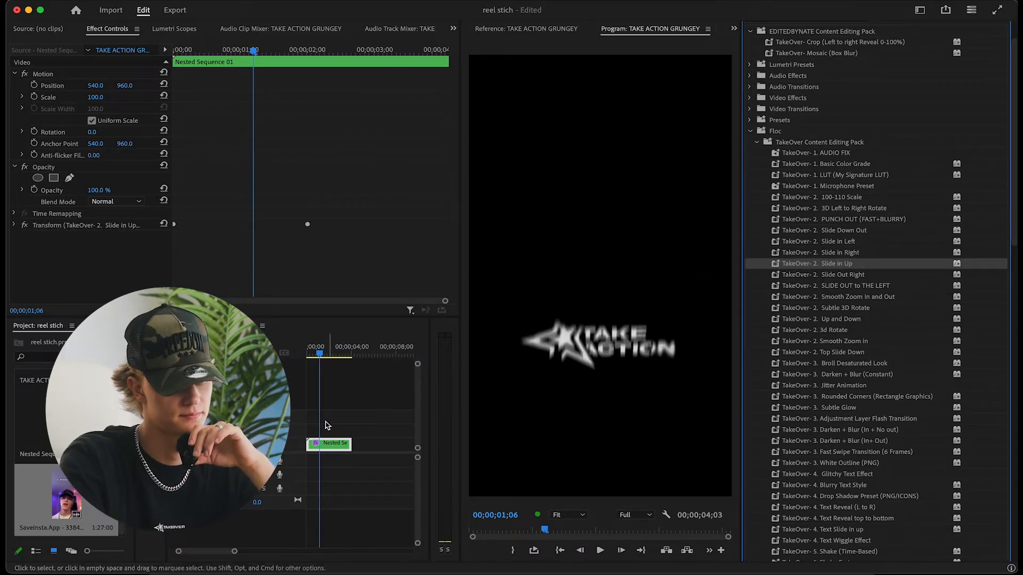
{"action": "left_click_drag", "start_coordinate": [311, 354], "coordinate": [293, 354]}
{"action": "key", "text": "space"}
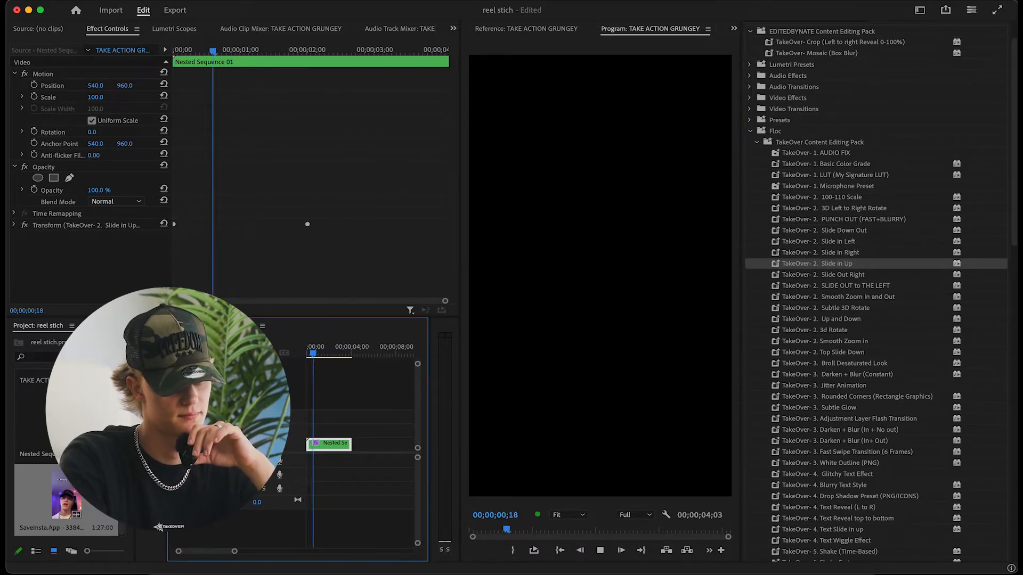
{"action": "key", "text": "space"}
{"action": "key", "text": "super+z"}
Try the TakeOver Slide Out Right preset on Nested Sequence 01, playing the exit motion, and undo it
{"action": "left_click_drag", "start_coordinate": [857, 277], "coordinate": [330, 440]}
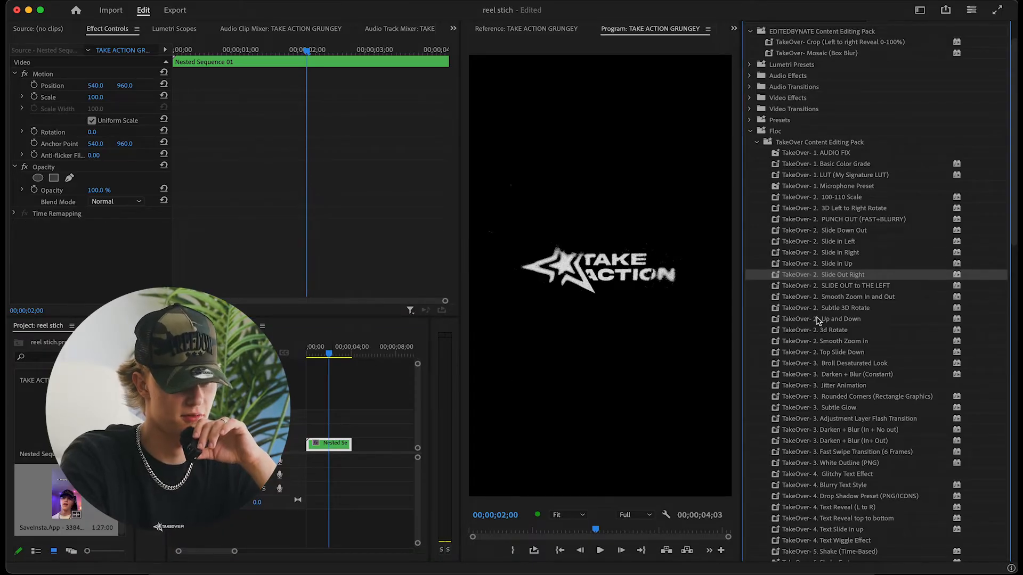
{"action": "left_click_drag", "start_coordinate": [847, 274], "coordinate": [333, 444]}
{"action": "key", "text": "space"}
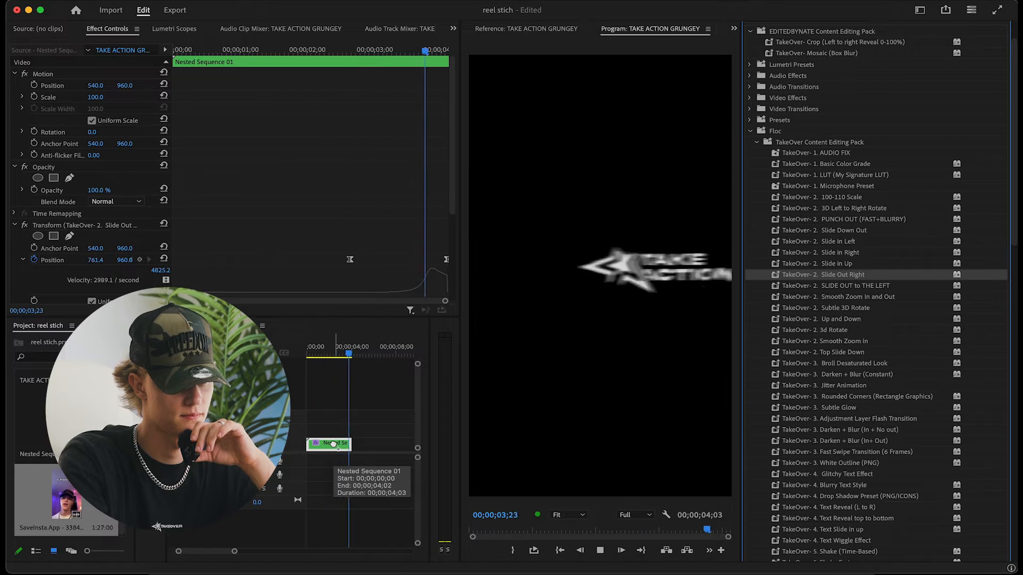
{"action": "key", "text": "super+z"}
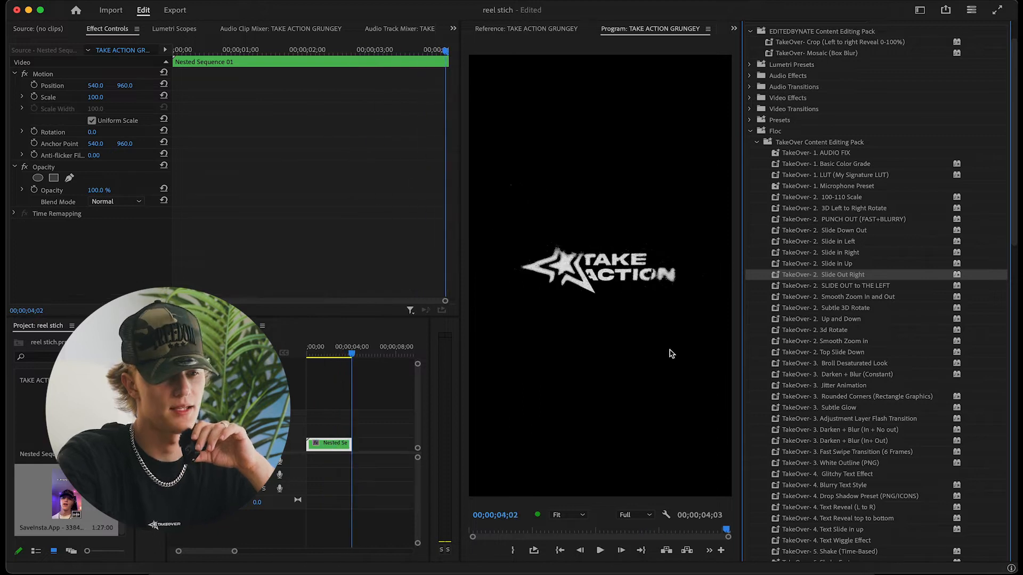
Try the TakeOver Smooth Zoom In and Out preset on Nested Sequence 01 with a playback preview, and undo it
{"action": "left_click", "coordinate": [856, 288]}
{"action": "left_click", "coordinate": [868, 303]}
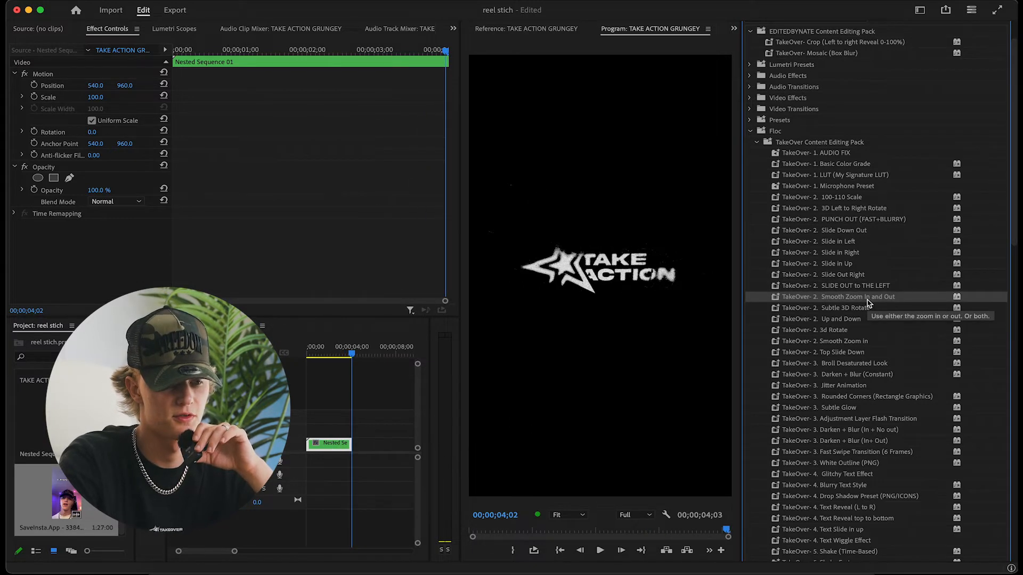
{"action": "left_click_drag", "start_coordinate": [869, 303], "coordinate": [317, 434]}
{"action": "left_click", "coordinate": [322, 376]}
{"action": "key", "text": "space"}
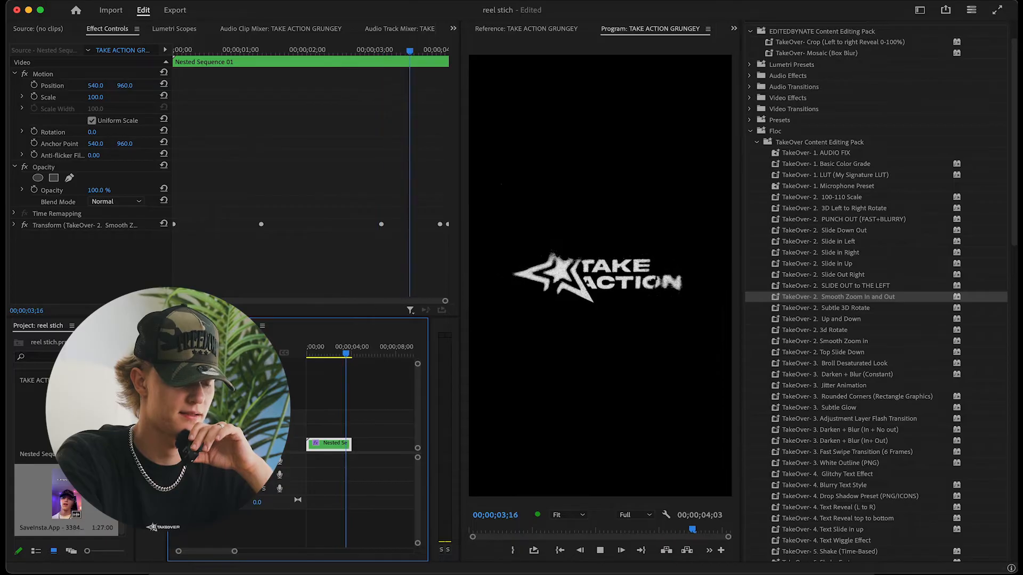
{"action": "key", "text": "super+z"}
Try the TakeOver Subtle 3D Rotate preset on Nested Sequence 01, previewing it from the start, and undo it
{"action": "left_click_drag", "start_coordinate": [846, 309], "coordinate": [321, 446]}
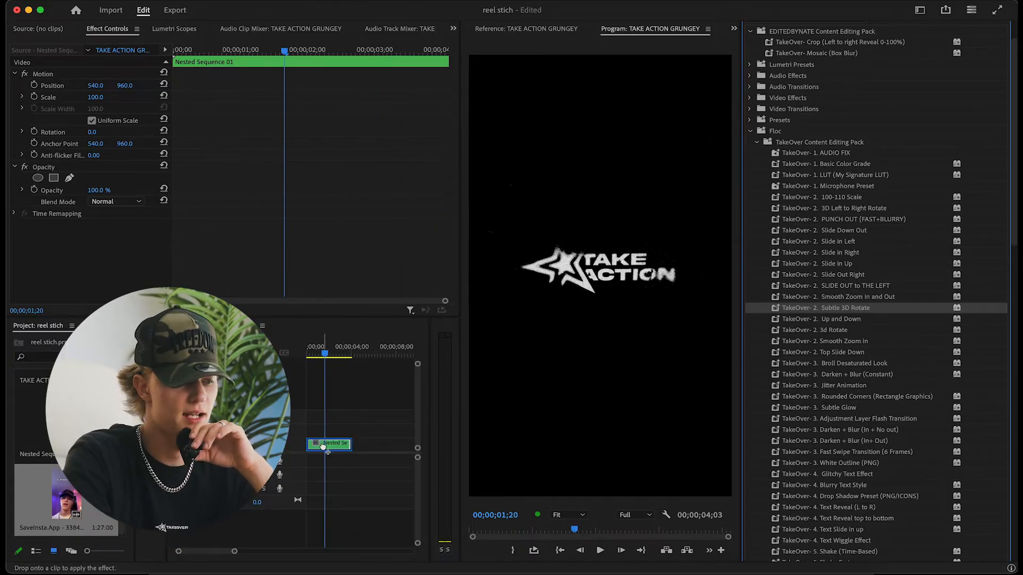
{"action": "left_click_drag", "start_coordinate": [325, 352], "coordinate": [307, 353]}
{"action": "key", "text": "space"}
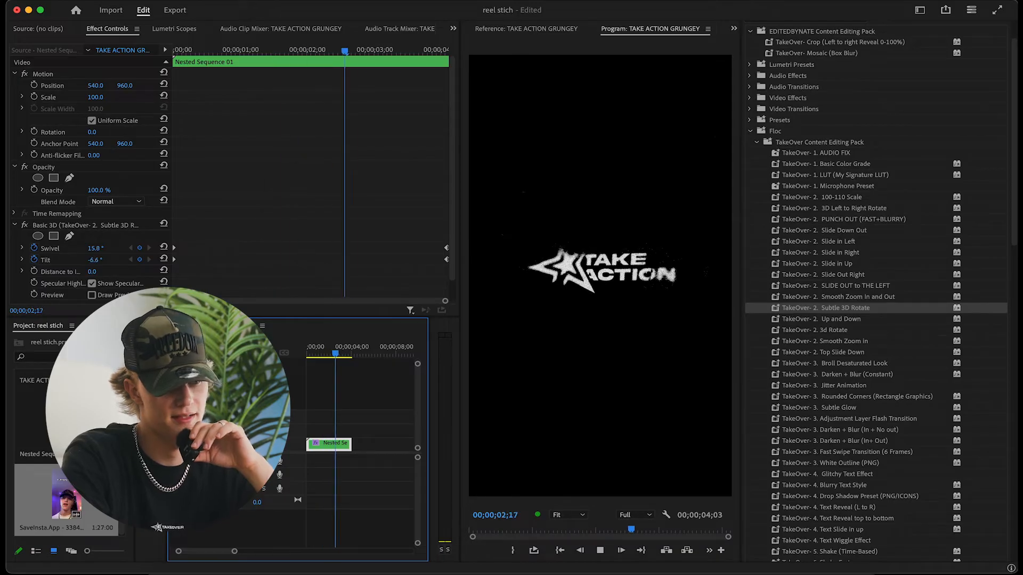
{"action": "key", "text": "space"}
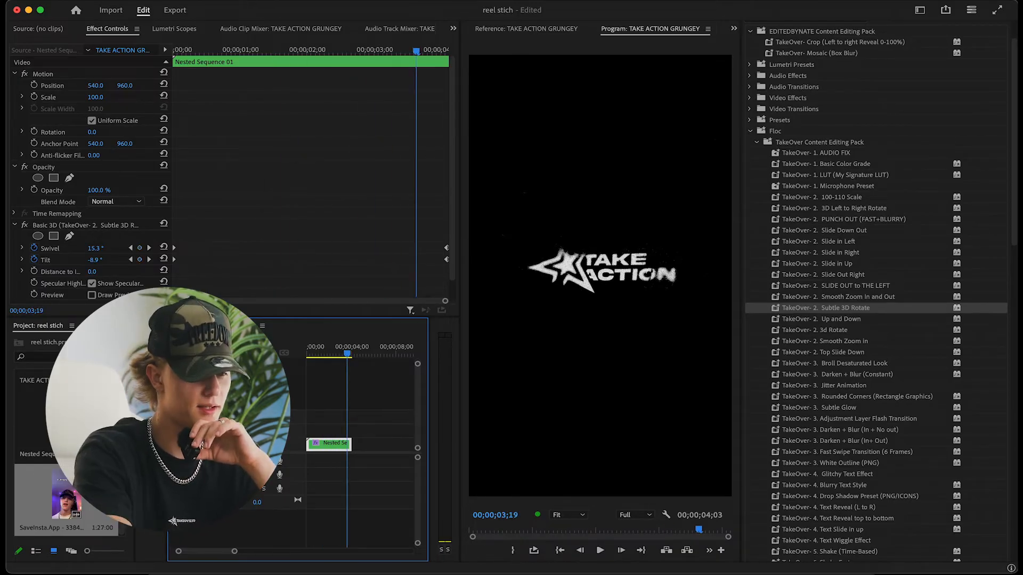
{"action": "key", "text": "ctrl+z"}
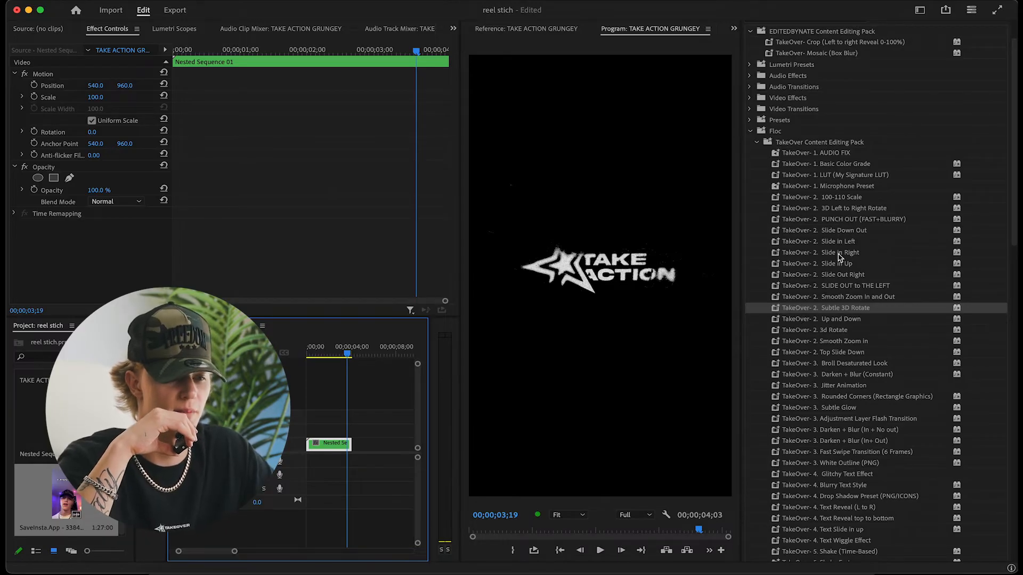
Apply the TakeOver Up and Down preset to Nested Sequence 01 and preview the motion from the clip's start
{"action": "left_click_drag", "start_coordinate": [824, 320], "coordinate": [602, 347]}
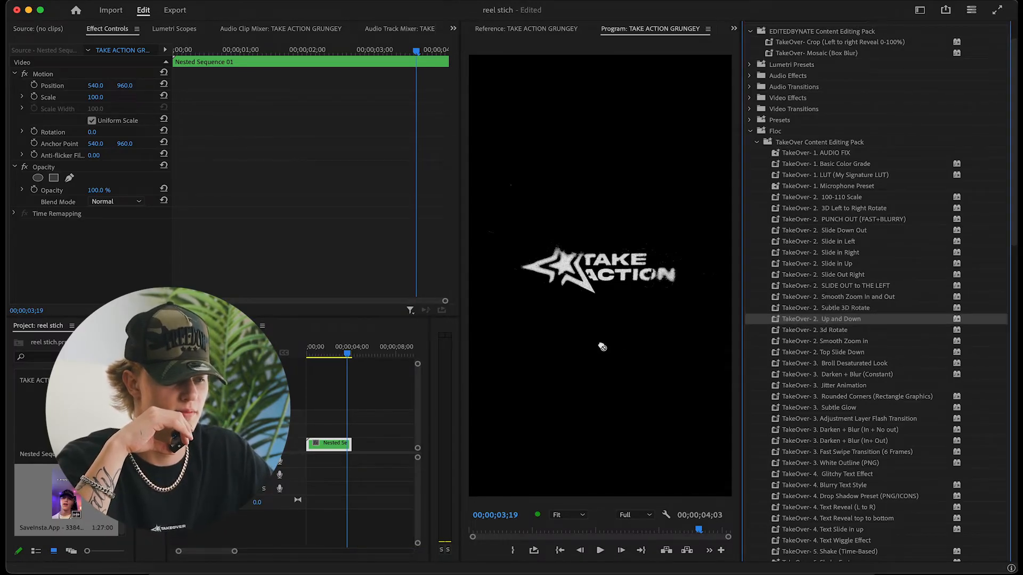
{"action": "left_click_drag", "start_coordinate": [536, 371], "coordinate": [345, 452]}
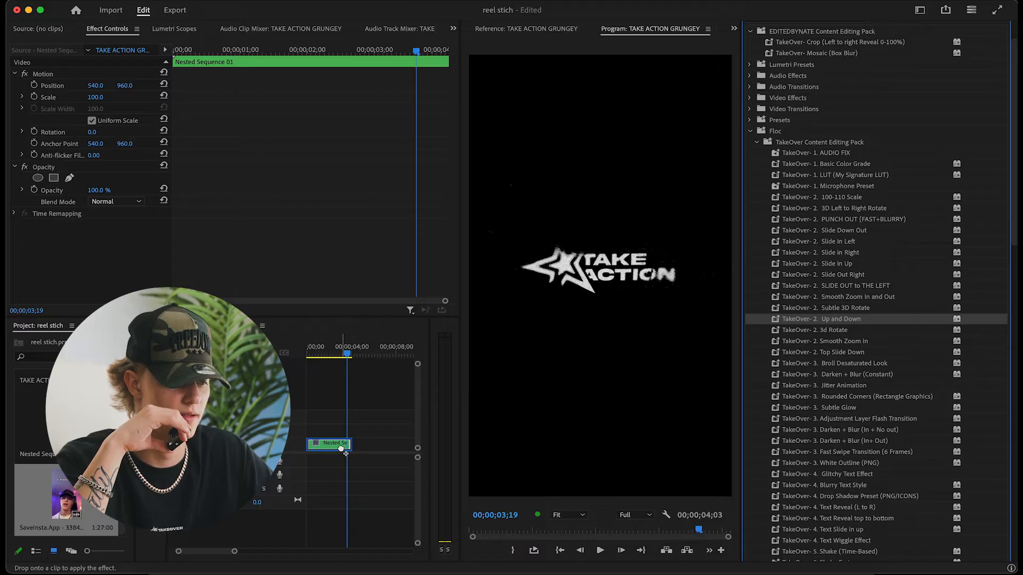
{"action": "left_click_drag", "start_coordinate": [321, 352], "coordinate": [282, 351]}
{"action": "key", "text": "space"}
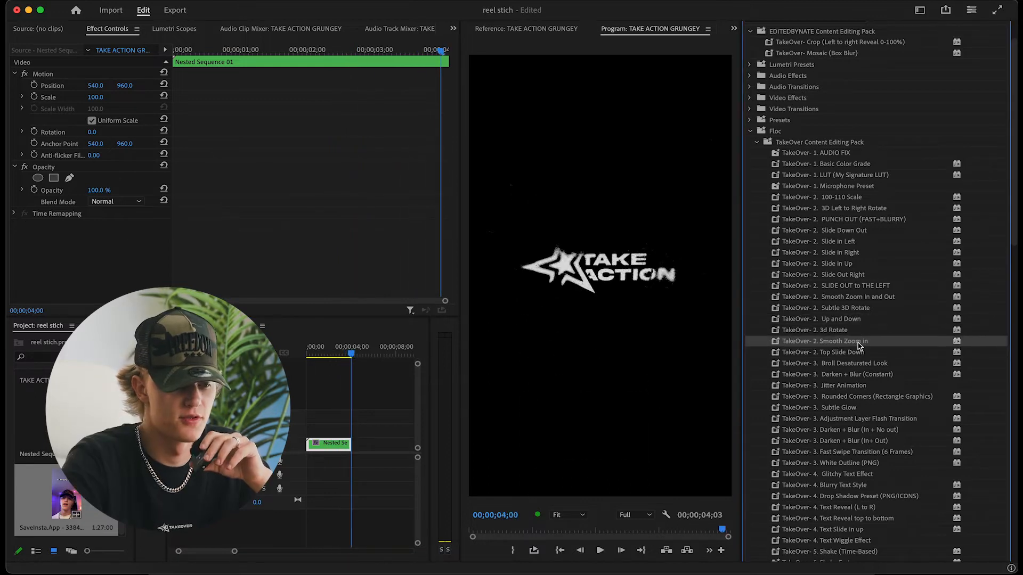
Apply the TakeOver Smooth Zoom in preset to Nested Sequence 01 and play it from the start
{"action": "left_click_drag", "start_coordinate": [859, 347], "coordinate": [399, 417]}
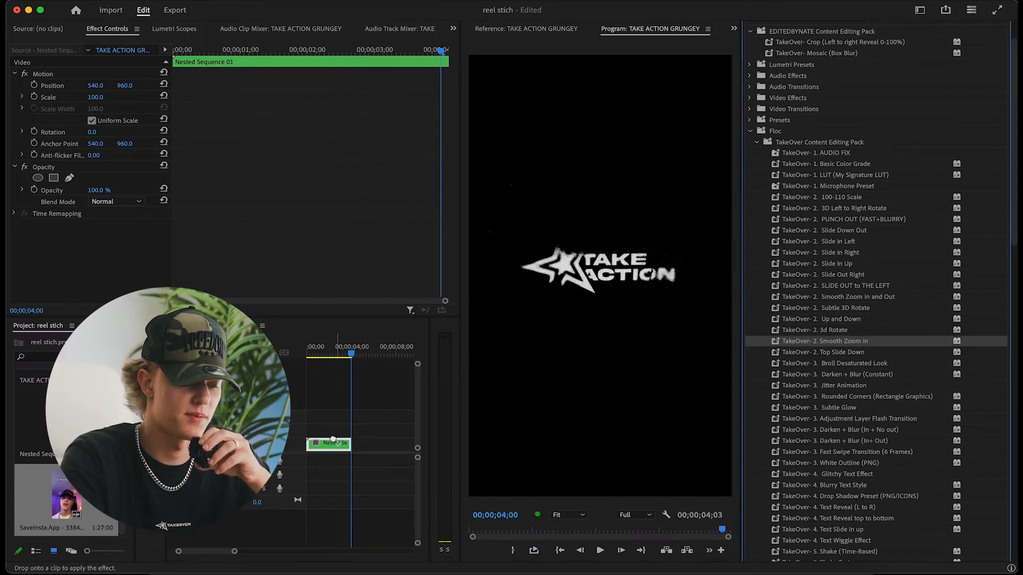
{"action": "left_click_drag", "start_coordinate": [334, 443], "coordinate": [334, 442]}
{"action": "key", "text": "Home"}
{"action": "key", "text": "space"}
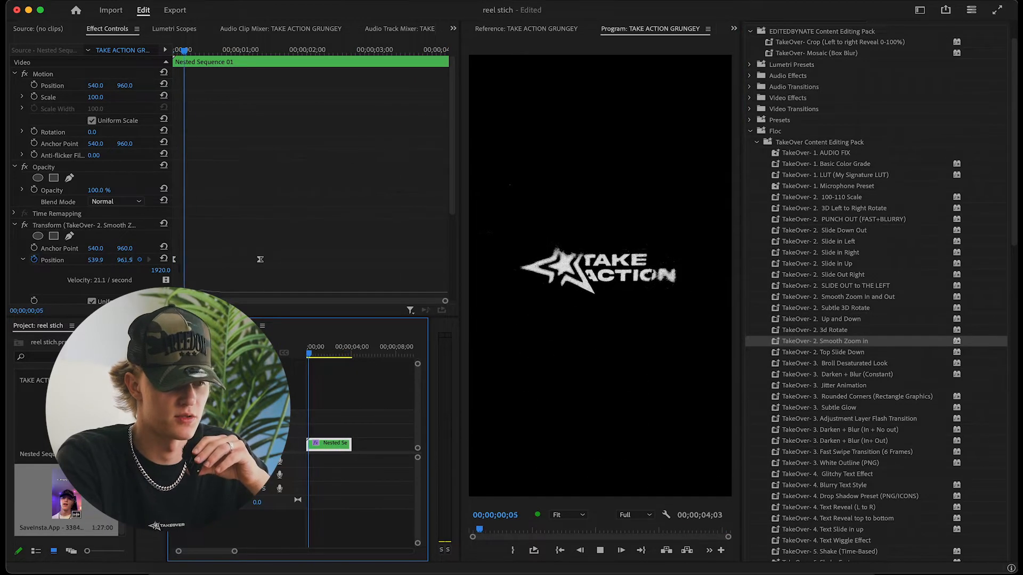
Stop the playback and undo the TakeOver Smooth Zoom in preset on Nested Sequence 01
{"action": "key", "text": "space"}
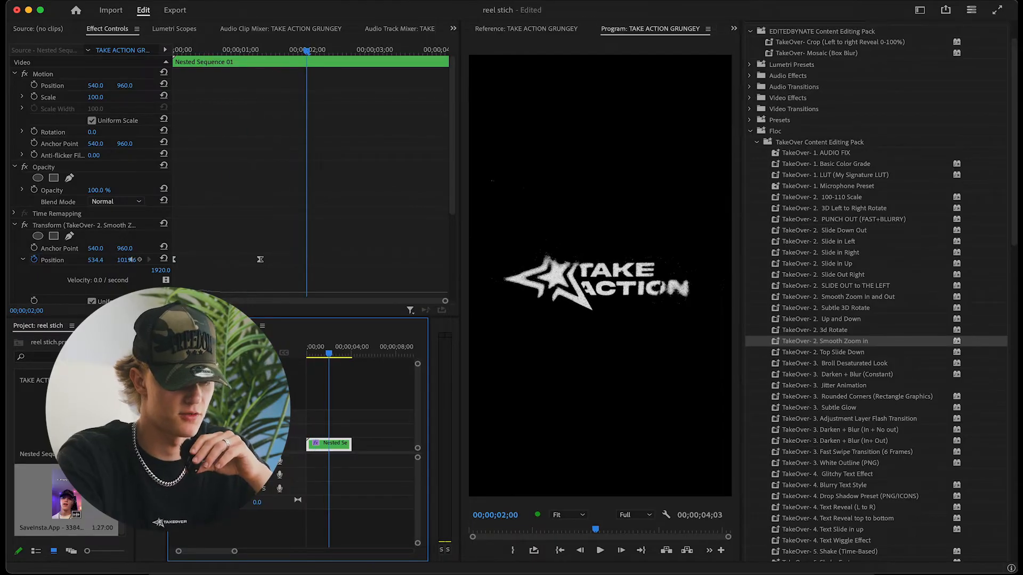
{"action": "key", "text": "super+z"}
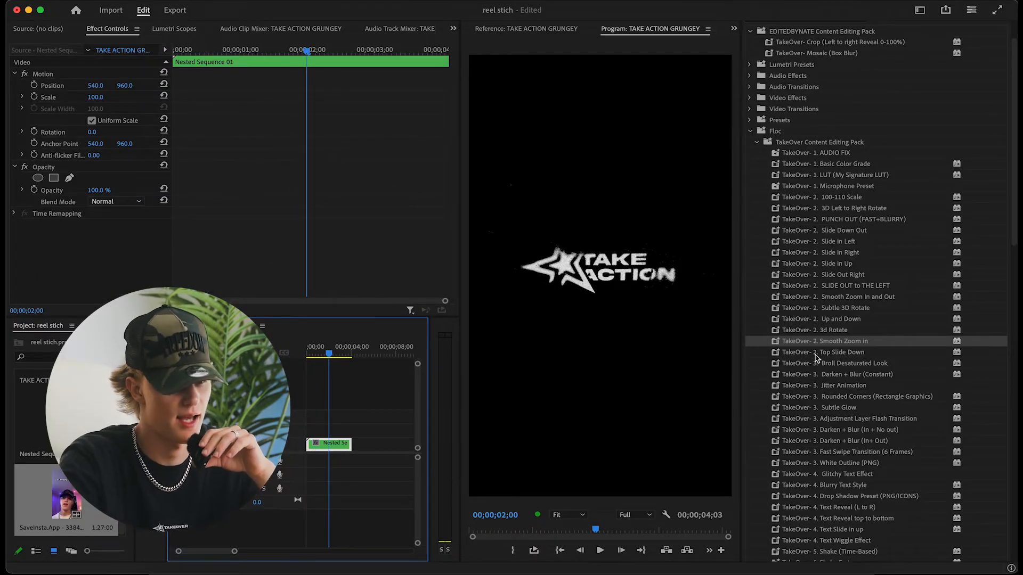
Try the TakeOver Top Slide Down preset on Nested Sequence 01, previewing it from the start, and undo it
{"action": "left_click", "coordinate": [832, 353]}
{"action": "left_click_drag", "start_coordinate": [854, 356], "coordinate": [318, 454]}
{"action": "key", "text": "Home"}
{"action": "key", "text": "space"}
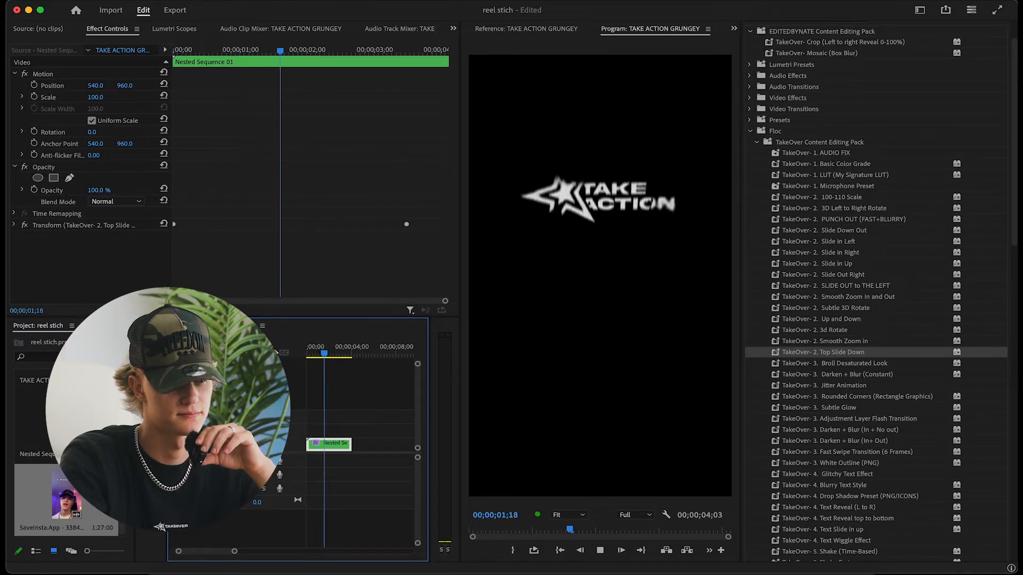
{"action": "key", "text": "space"}
{"action": "key", "text": "super+z"}
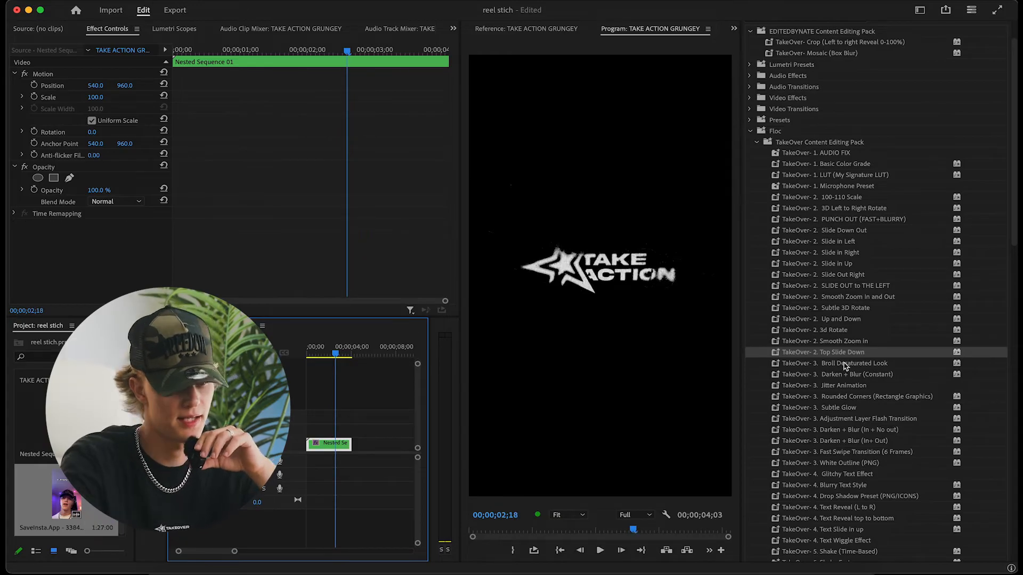
Place the SaveInsta.App video at the start of the timeline on the track above Nested Sequence 01
{"action": "left_click_drag", "start_coordinate": [62, 495], "coordinate": [307, 429]}
{"action": "left_click", "coordinate": [333, 430]}
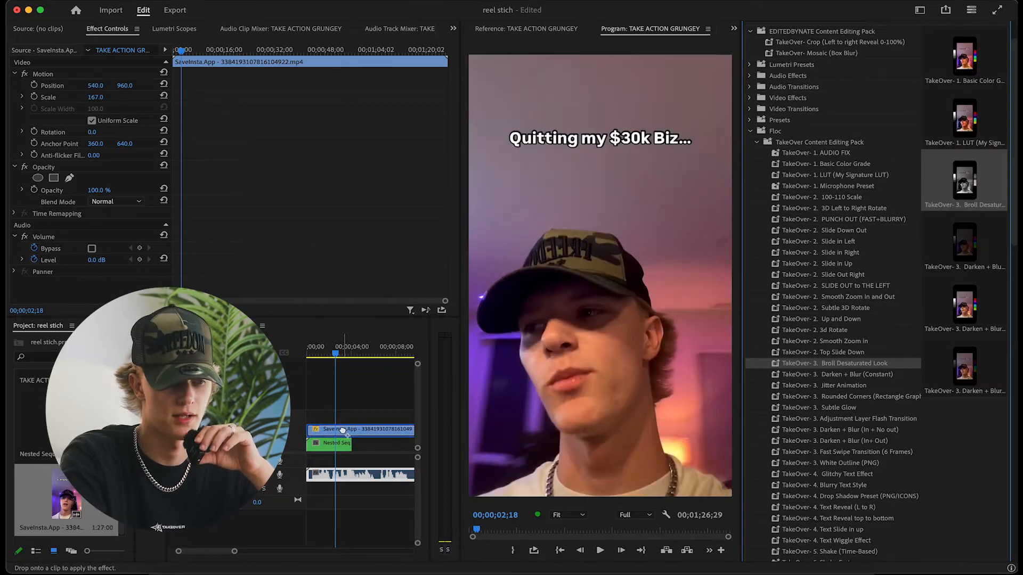
Try the TakeOver Broll Desaturated Look preset on the SaveInsta.App clip, previewing it from the start, and undo it
{"action": "left_click_drag", "start_coordinate": [342, 431], "coordinate": [343, 432]}
{"action": "key", "text": "Home"}
{"action": "key", "text": "space"}
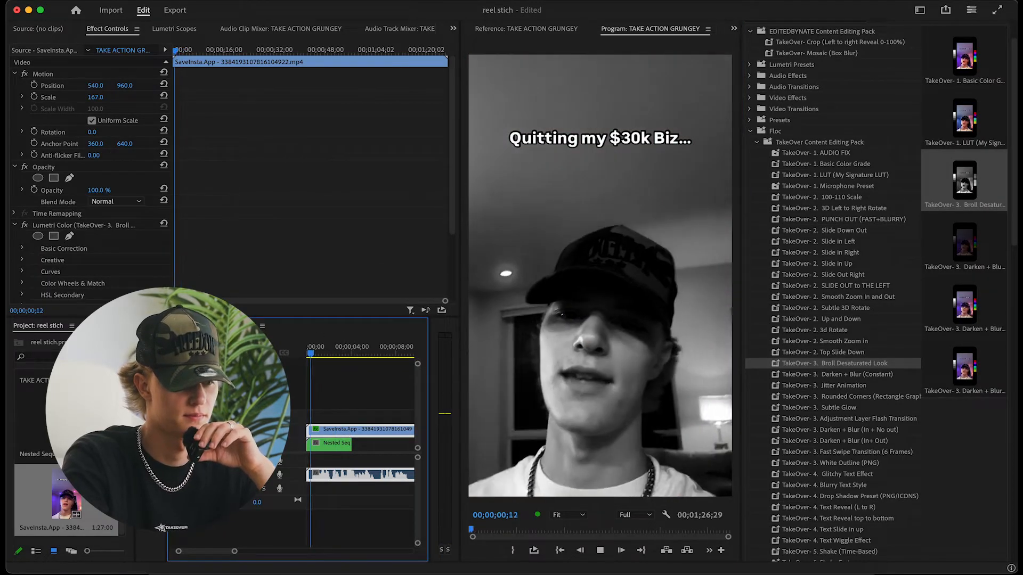
{"action": "key", "text": "super+z"}
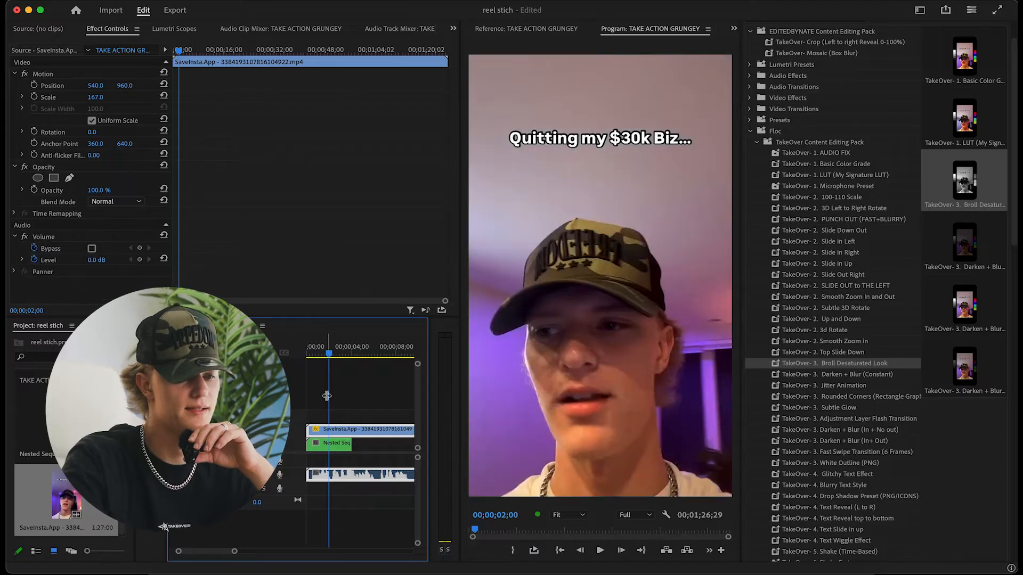
Try the TakeOver Darken + Blur (Constant) preset on the SaveInsta.App clip with a playback preview
{"action": "left_click", "coordinate": [843, 375]}
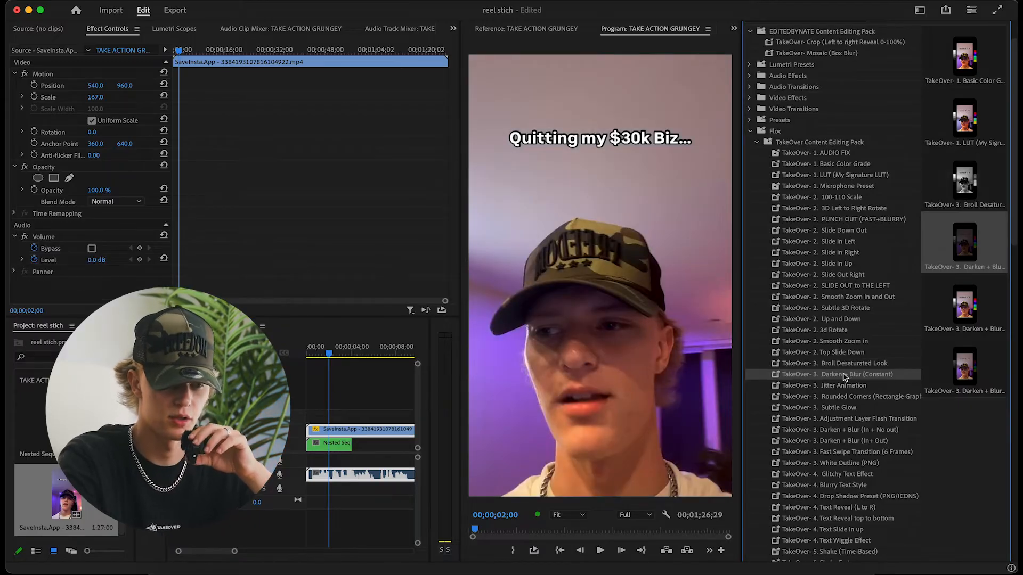
{"action": "left_click_drag", "start_coordinate": [848, 377], "coordinate": [340, 419]}
{"action": "key", "text": "space"}
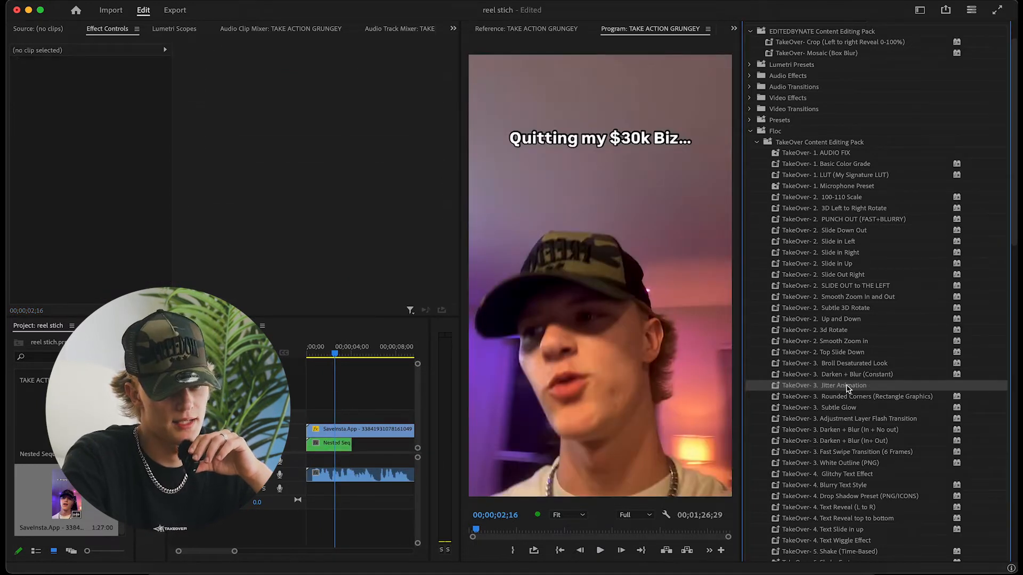
Disable the SaveInsta.App clip and try the TakeOver Jitter Animation preset on Nested Sequence 01 with a preview, undoing the preset
{"action": "left_click", "coordinate": [383, 435]}
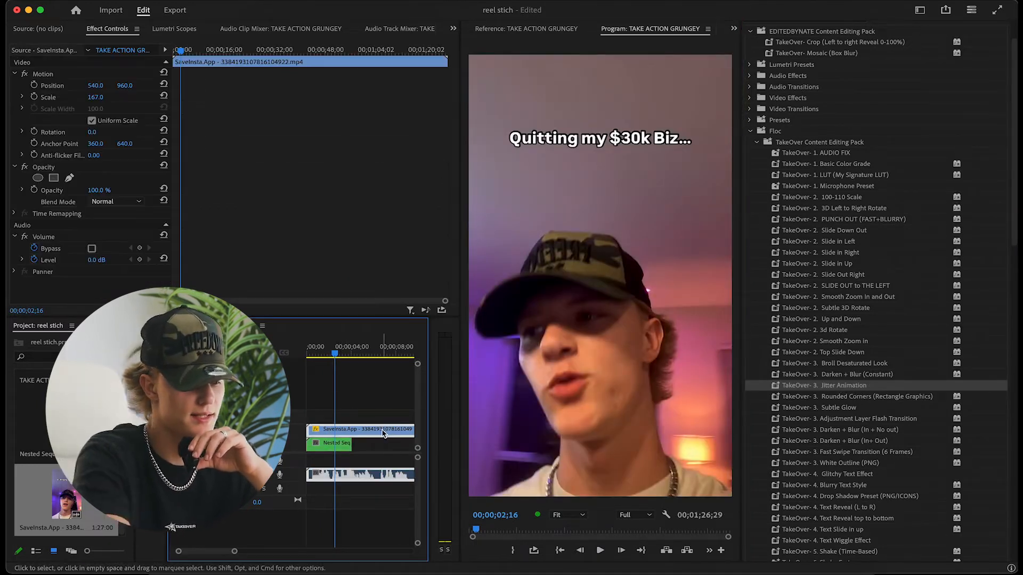
{"action": "key", "text": "shift+e"}
{"action": "left_click", "coordinate": [342, 447]}
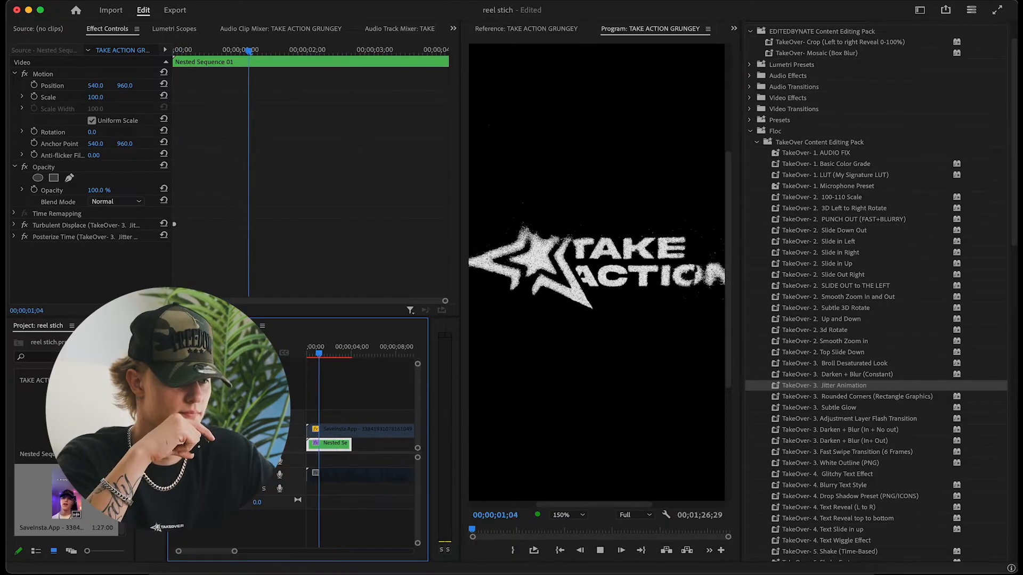
{"action": "key", "text": "space"}
{"action": "key", "text": "ctrl+z"}
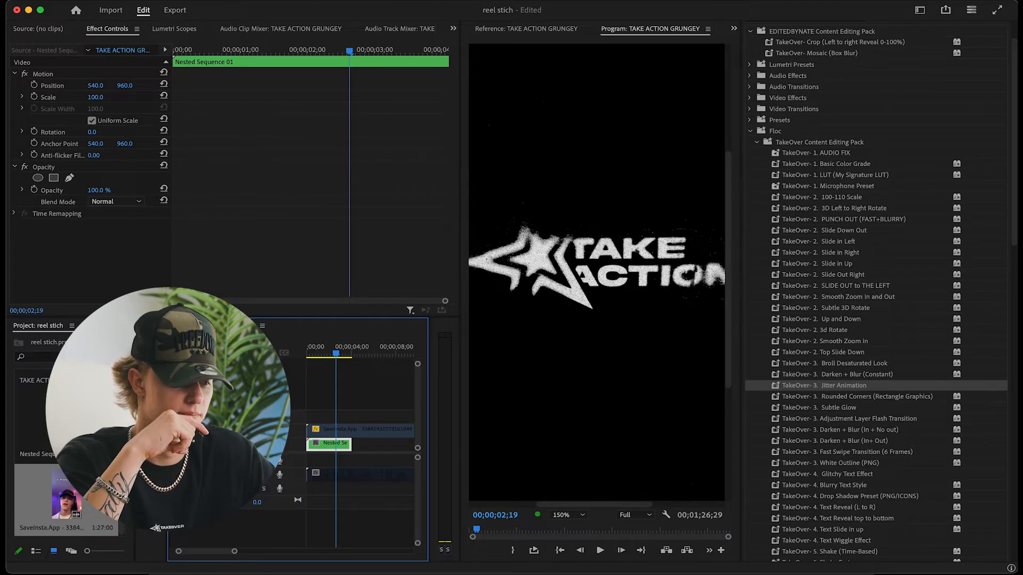
Set the program preview zoom back to Fit and re-enable the SaveInsta.App clip
{"action": "left_click", "coordinate": [567, 515]}
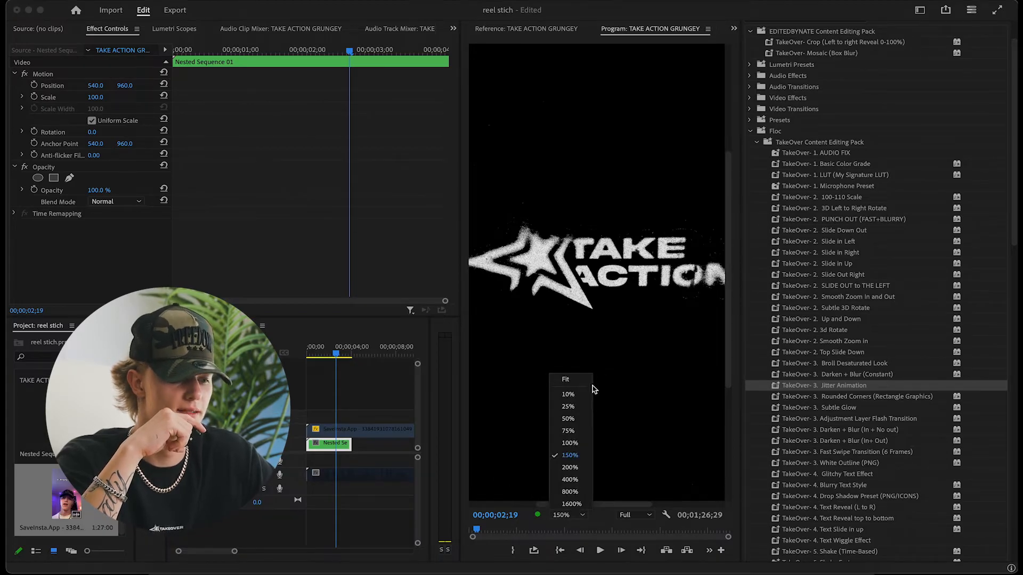
{"action": "left_click", "coordinate": [584, 383]}
{"action": "left_click", "coordinate": [324, 434]}
{"action": "key", "text": "shift+e"}
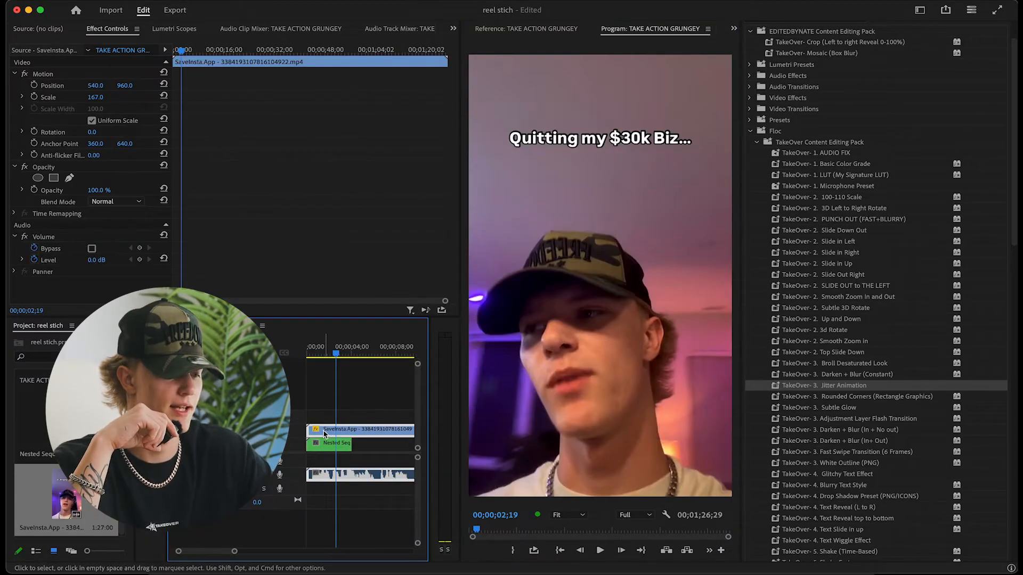
Scale the SaveInsta.App clip to 135 and apply the TakeOver Rounded Corners (Rectangle Graphics) preset with a Border of 41.20
{"action": "left_click_drag", "start_coordinate": [91, 97], "coordinate": [79, 97]}
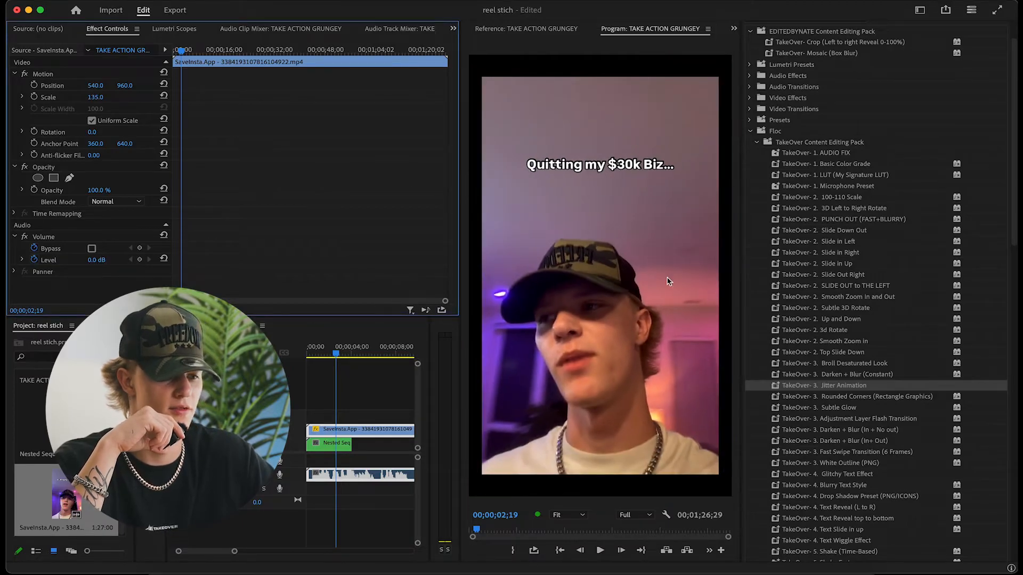
{"action": "left_click_drag", "start_coordinate": [796, 399], "coordinate": [401, 430]}
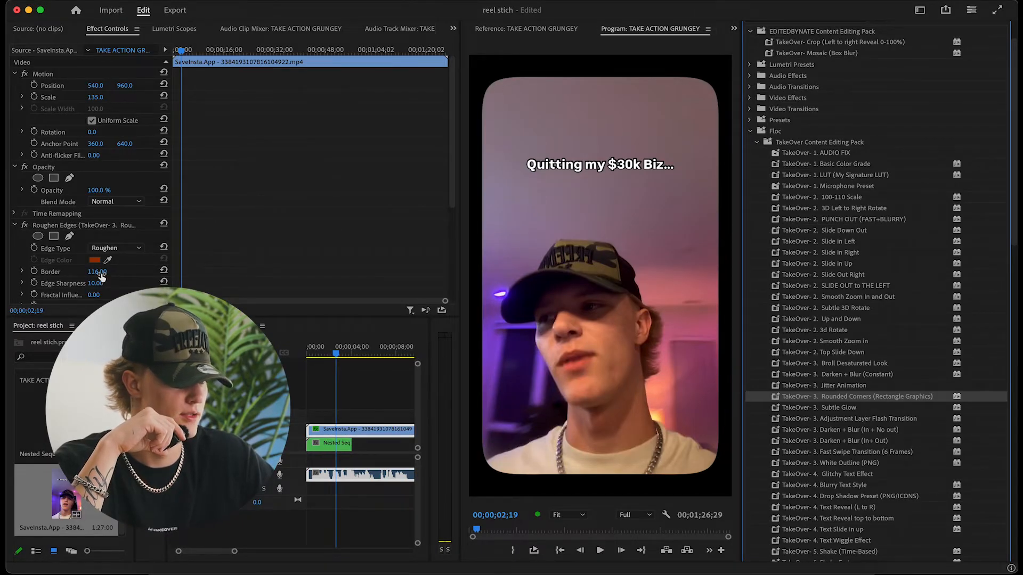
{"action": "left_click_drag", "start_coordinate": [97, 272], "coordinate": [30, 272]}
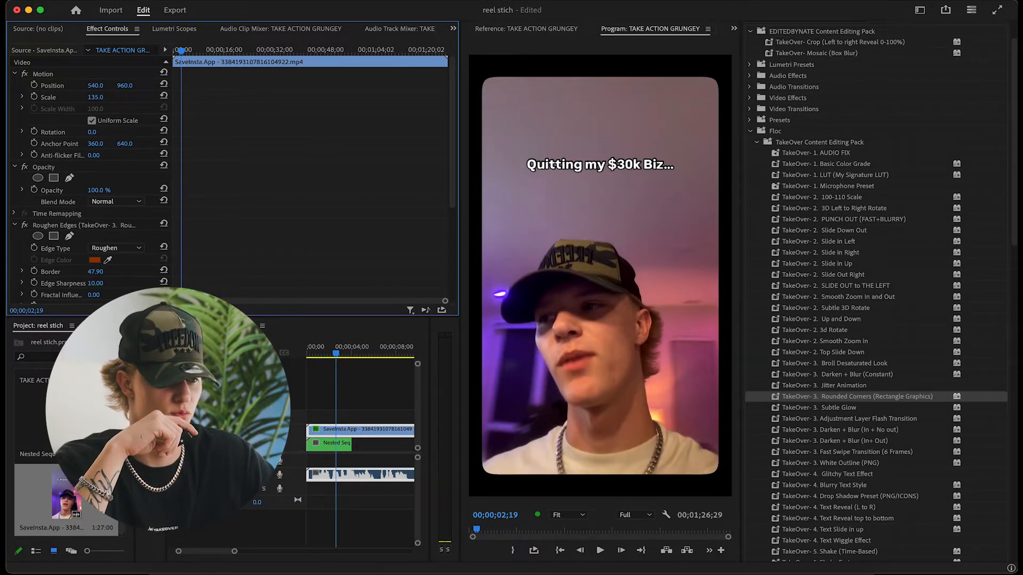
{"action": "left_click_drag", "start_coordinate": [104, 272], "coordinate": [100, 272]}
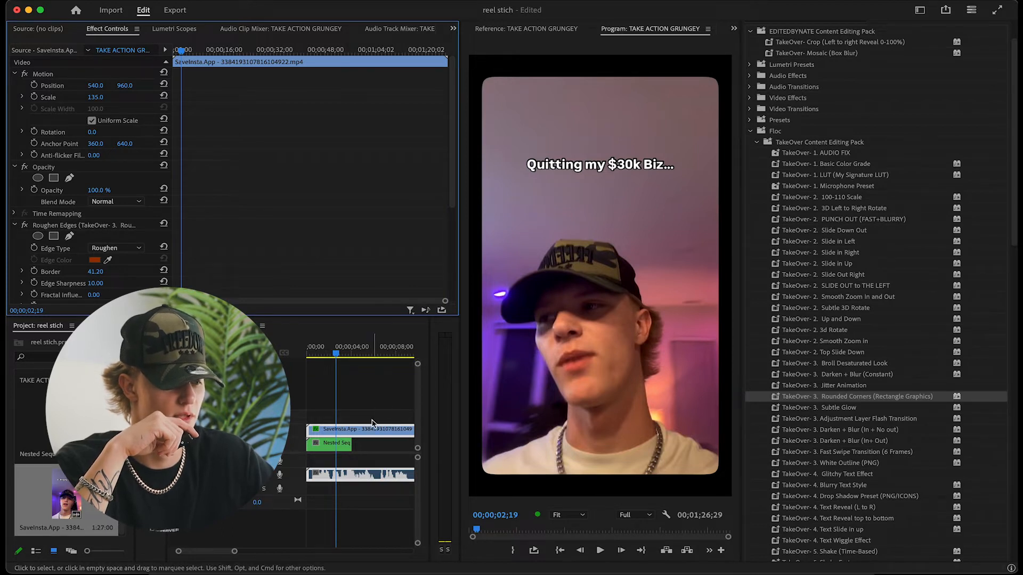
Try the TakeOver Subtle Glow preset on the SaveInsta.App clip, toggling the effect off and on to compare
{"action": "left_click_drag", "start_coordinate": [788, 408], "coordinate": [332, 432]}
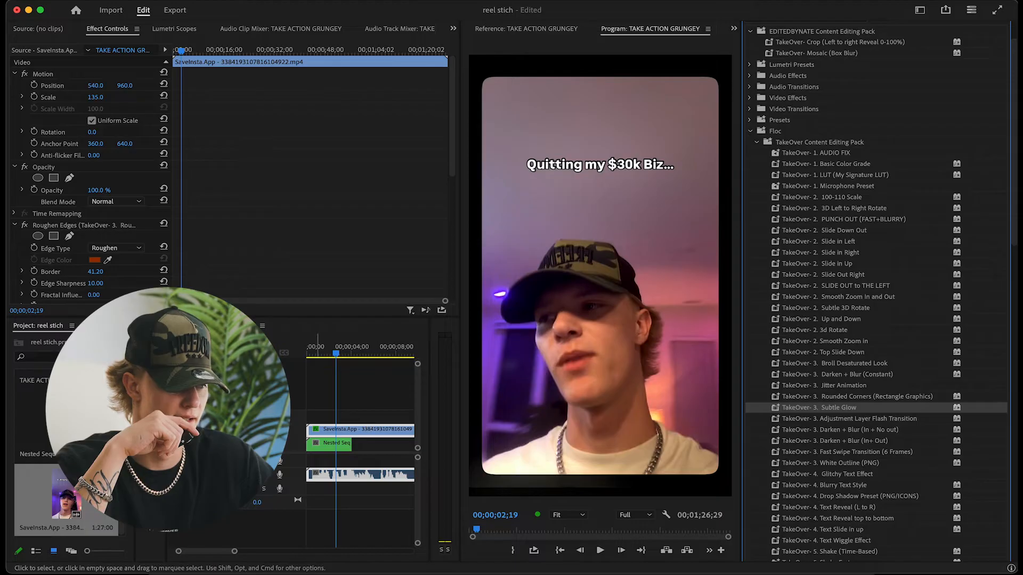
{"action": "left_click", "coordinate": [24, 226]}
{"action": "left_click", "coordinate": [25, 226]}
{"action": "left_click", "coordinate": [25, 226]}
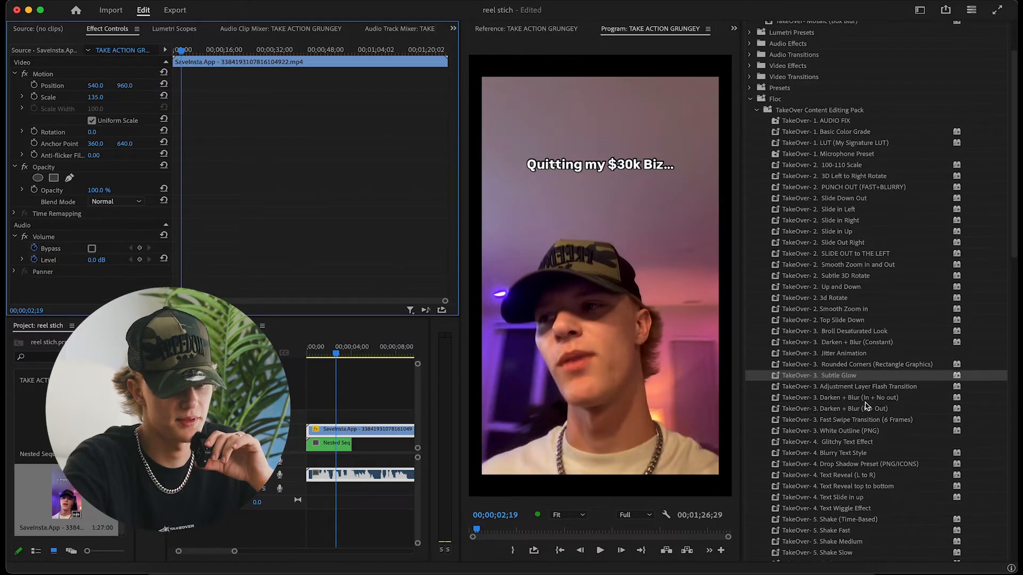
Apply the TakeOver Adjustment Layer Flash Transition preset to a short adjustment layer over the cut after the first SaveInsta.App segment
{"action": "left_click", "coordinate": [870, 387]}
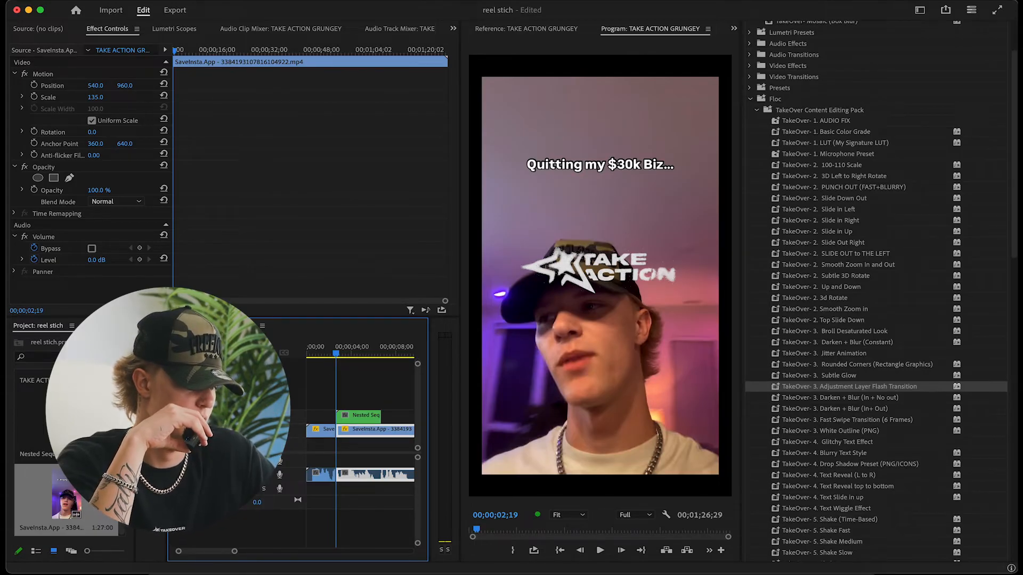
{"action": "left_click_drag", "start_coordinate": [135, 427], "coordinate": [190, 426]}
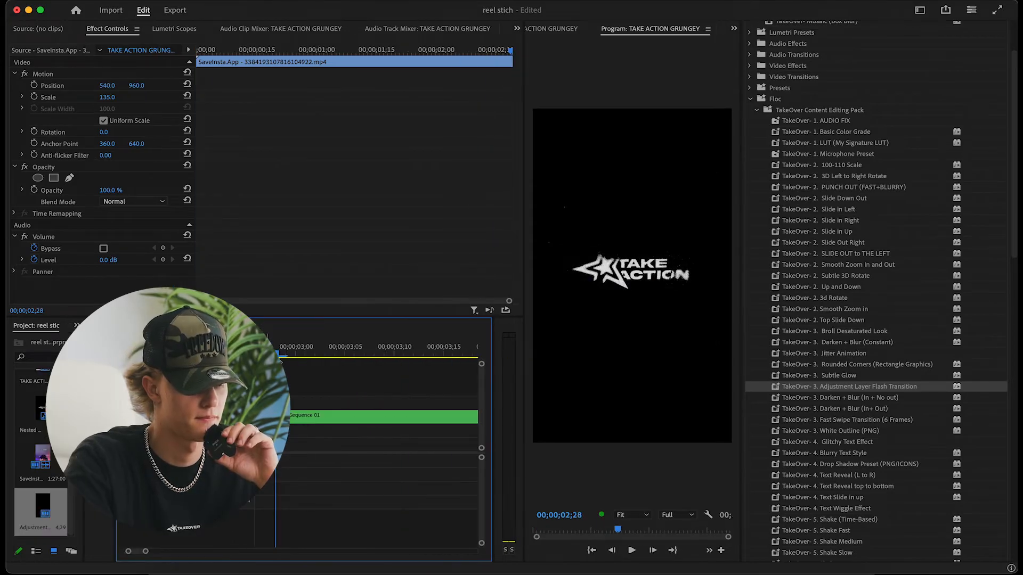
{"action": "key", "text": "minus"}
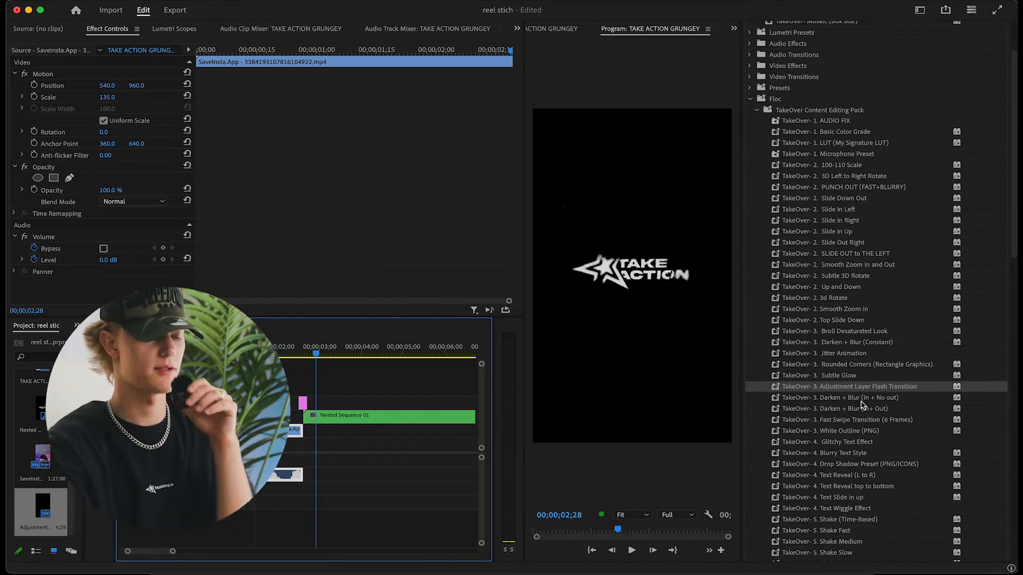
Delete Nested Sequence 01 from the timeline and extend the end of the SaveInsta.App clip to about 10 seconds
{"action": "left_click", "coordinate": [339, 418]}
{"action": "key", "text": "Delete"}
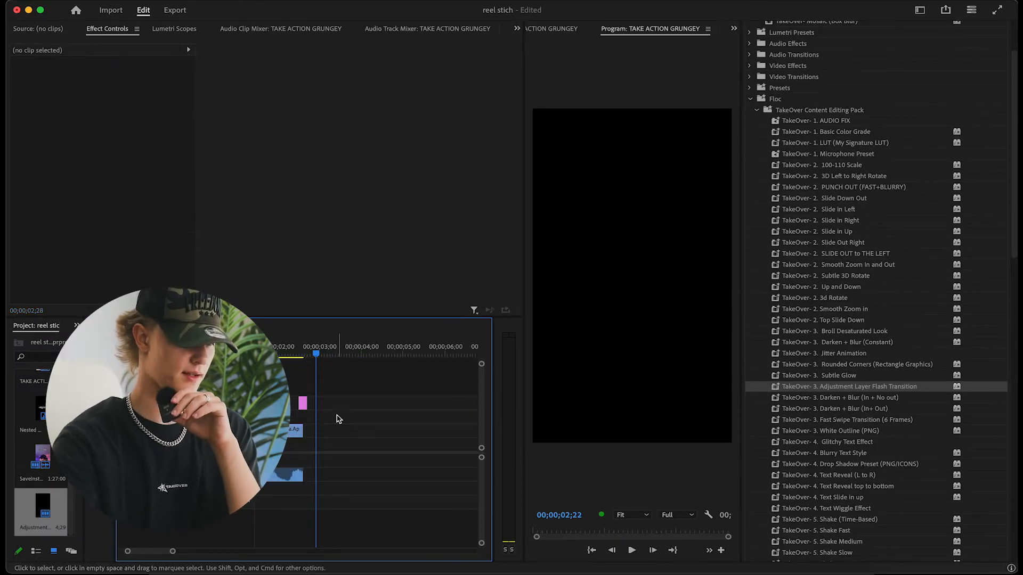
{"action": "left_click_drag", "start_coordinate": [303, 429], "coordinate": [485, 445]}
{"action": "scroll", "coordinate": [347, 405], "scroll_direction": "left", "scroll_amount": 5}
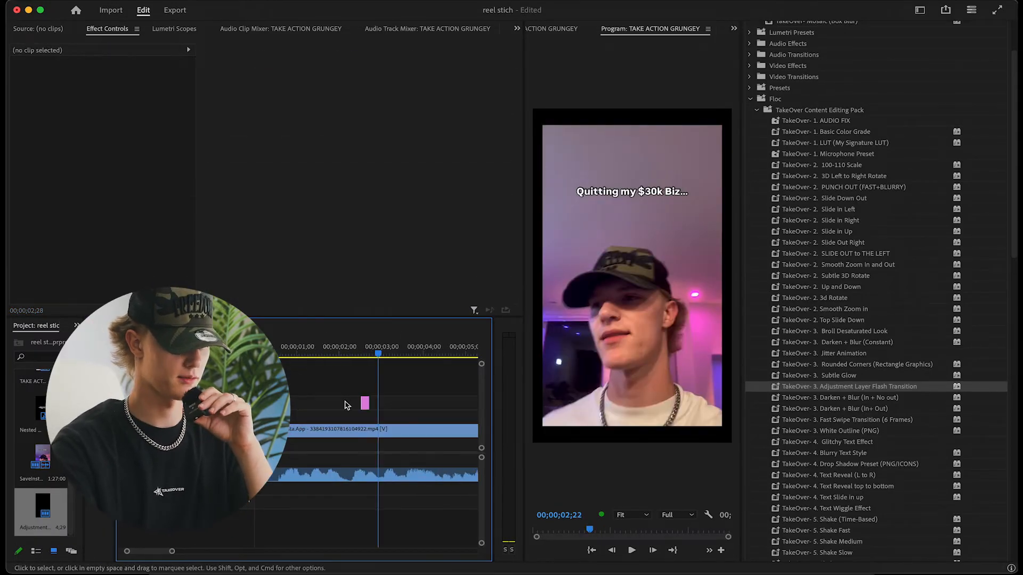
Try the TakeOver Darken + Blur (In + No out) preset on the SaveInsta.App clip, previewing it from the start, and remove it
{"action": "key", "text": "Up"}
{"action": "key", "text": "Up"}
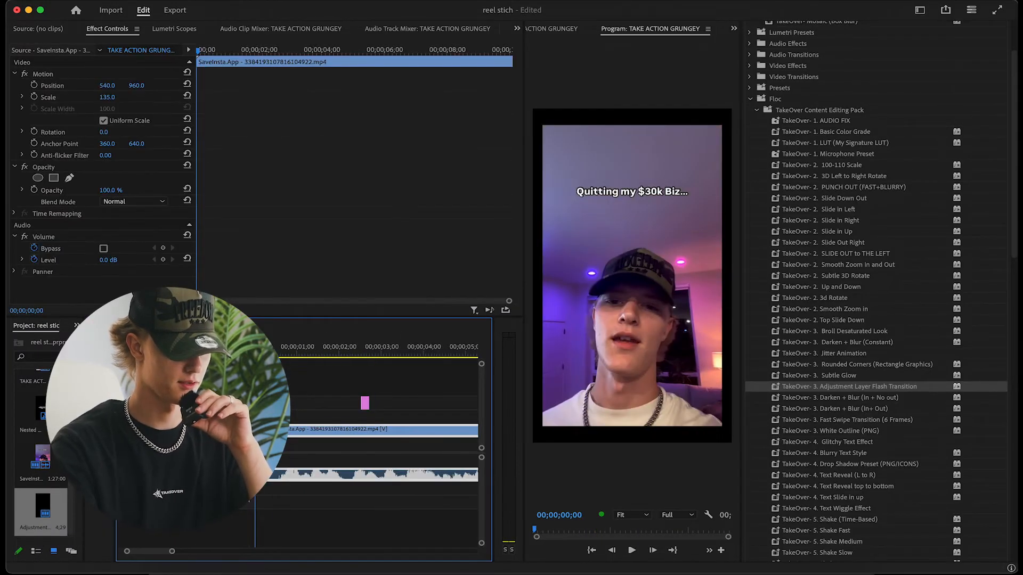
{"action": "left_click", "coordinate": [864, 397]}
{"action": "left_click_drag", "start_coordinate": [873, 403], "coordinate": [341, 431]}
{"action": "key", "text": "space"}
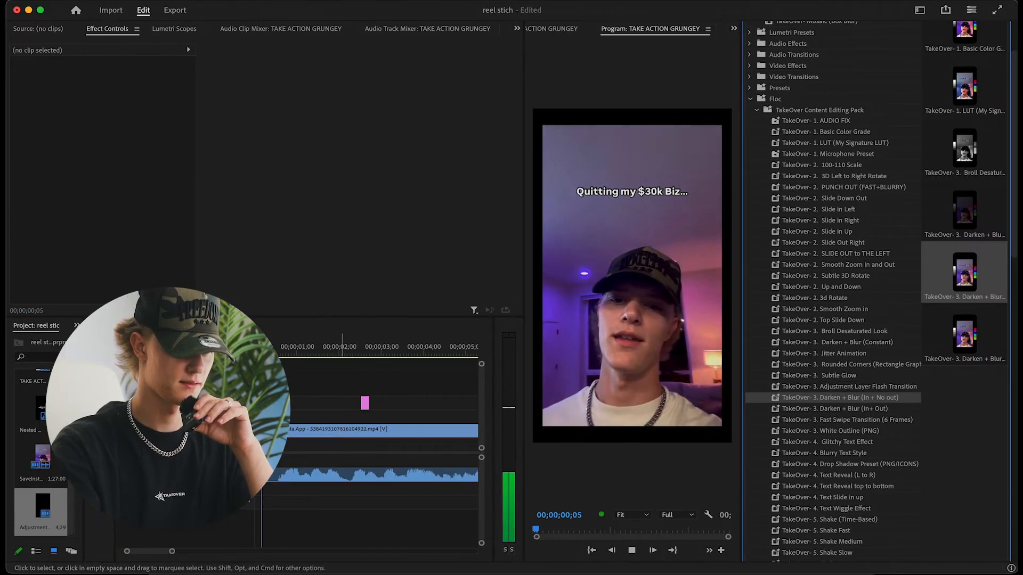
{"action": "left_click", "coordinate": [341, 432]}
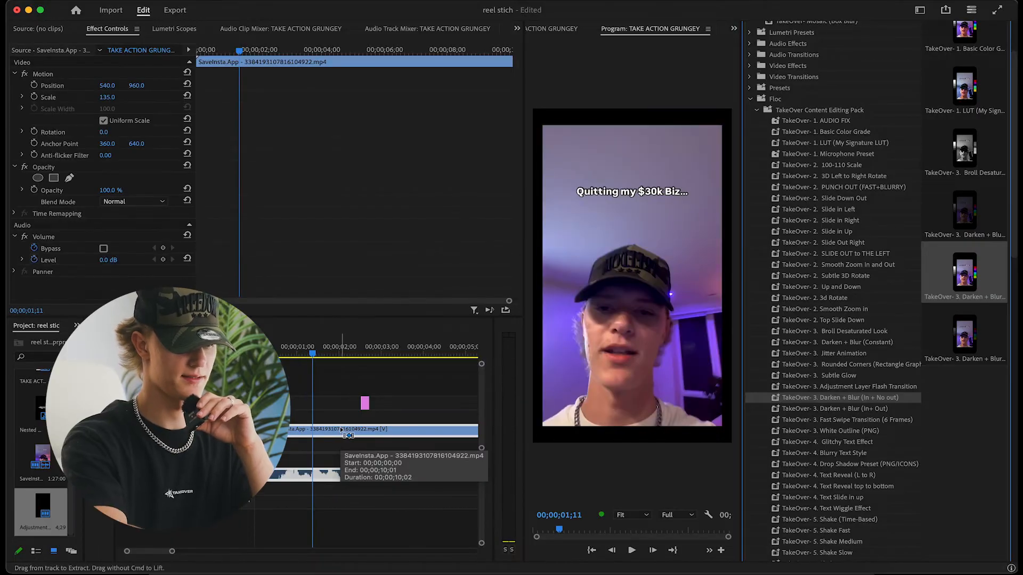
Try the TakeOver Darken + Blur (In+ Out) preset on the SaveInsta.App clip, previewing its beginning and end, and undo it
{"action": "left_click", "coordinate": [888, 409]}
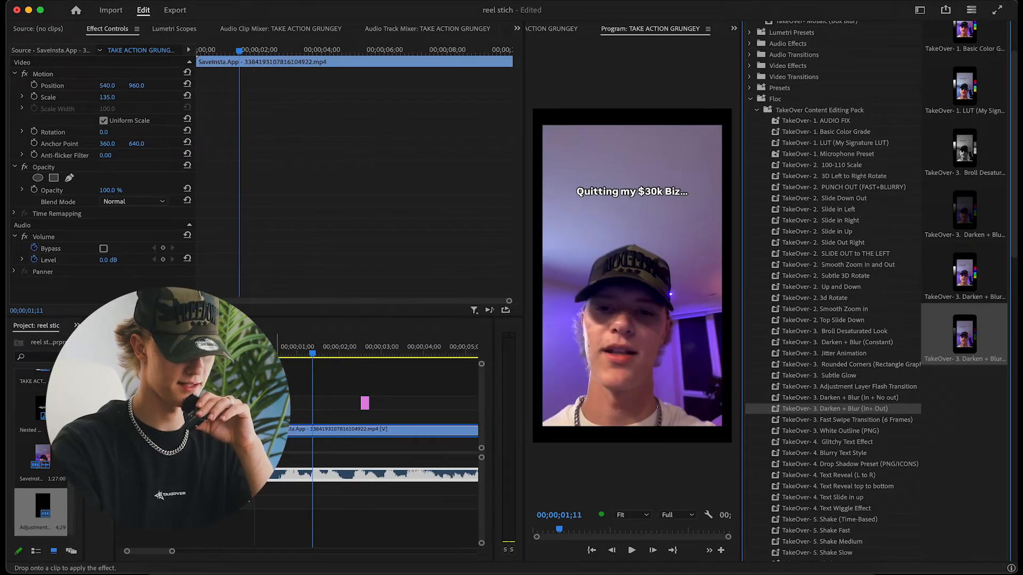
{"action": "left_click_drag", "start_coordinate": [874, 409], "coordinate": [341, 432]}
{"action": "left_click_drag", "start_coordinate": [280, 354], "coordinate": [255, 351]}
{"action": "key", "text": "space"}
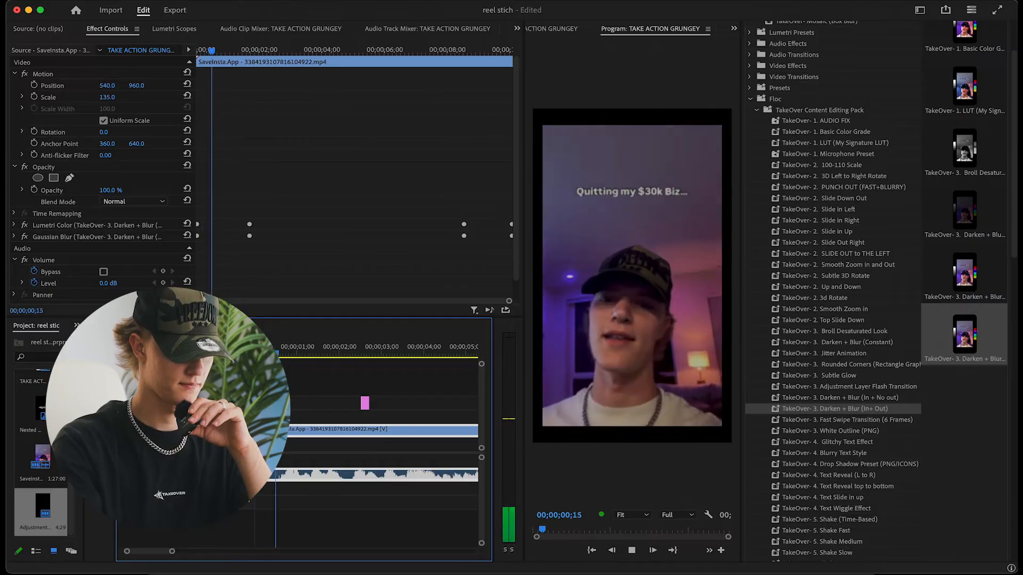
{"action": "key", "text": "space"}
{"action": "key", "text": "minus"}
{"action": "key", "text": "minus"}
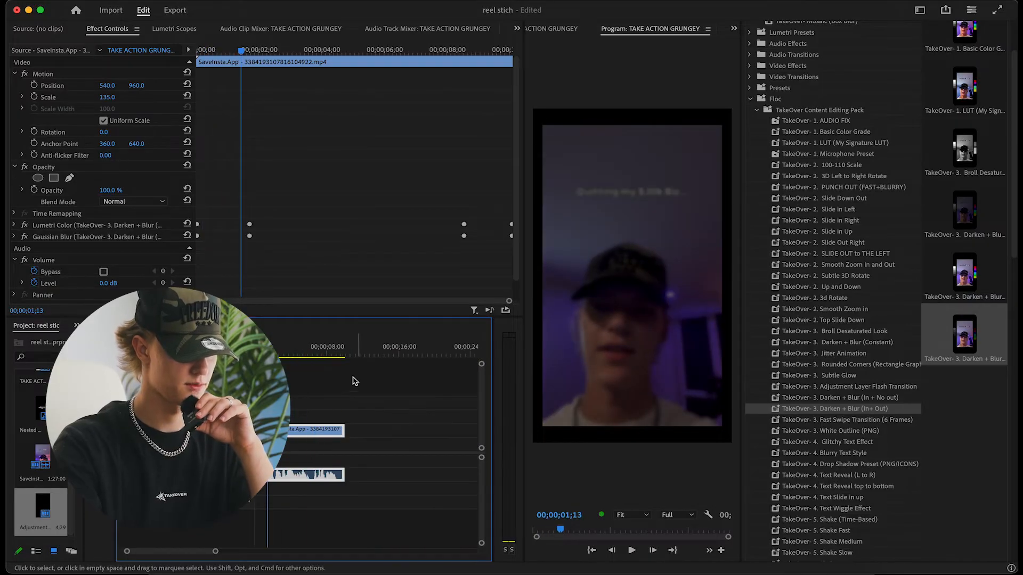
{"action": "left_click", "coordinate": [334, 353]}
{"action": "key", "text": "space"}
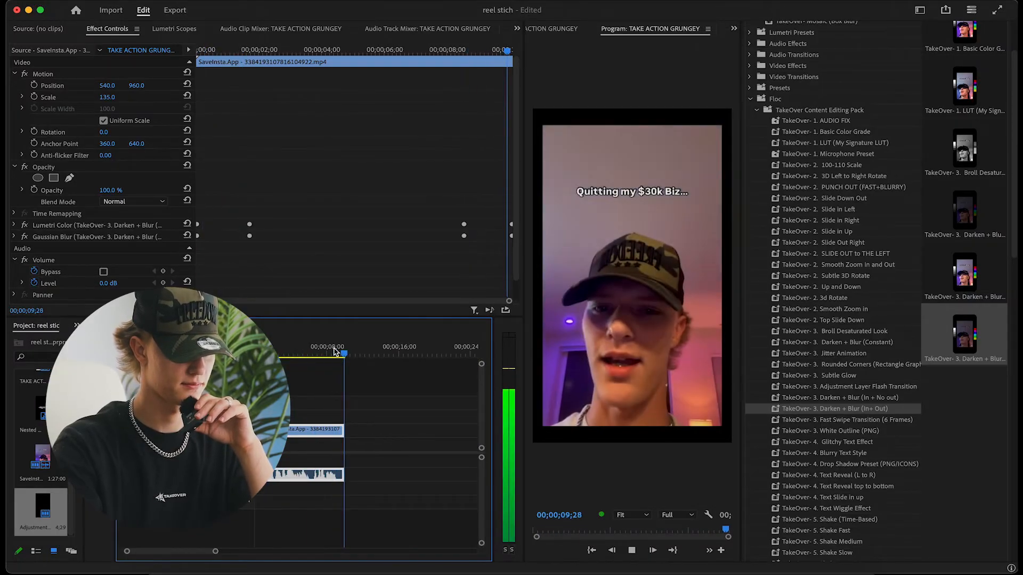
{"action": "key", "text": "super+z"}
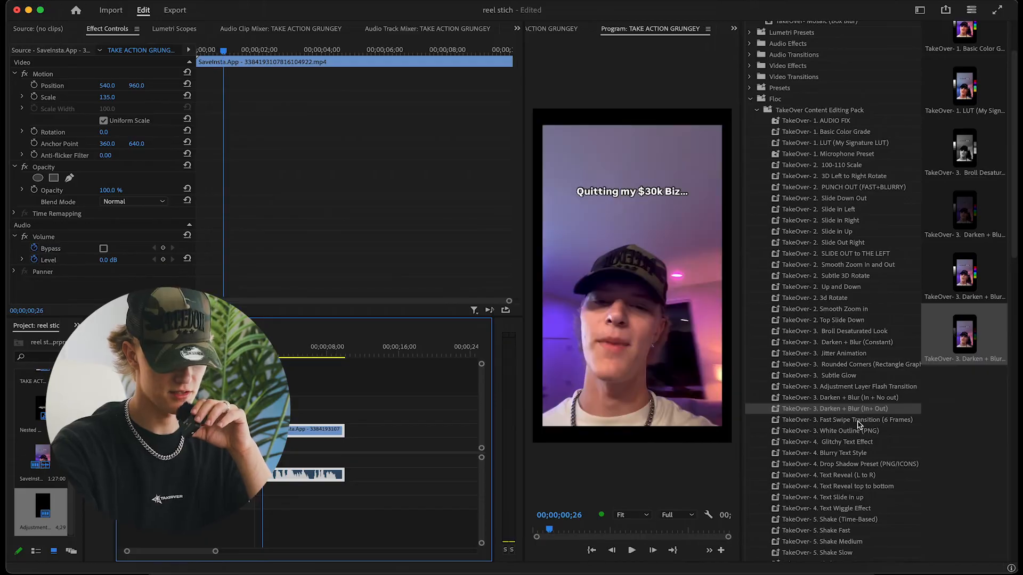
Apply the TakeOver Fast Swipe Transition (6 Frames) preset to the adjustment layer and play it from just before the layer
{"action": "key", "text": "equal"}
{"action": "key", "text": "equal"}
{"action": "key", "text": "equal"}
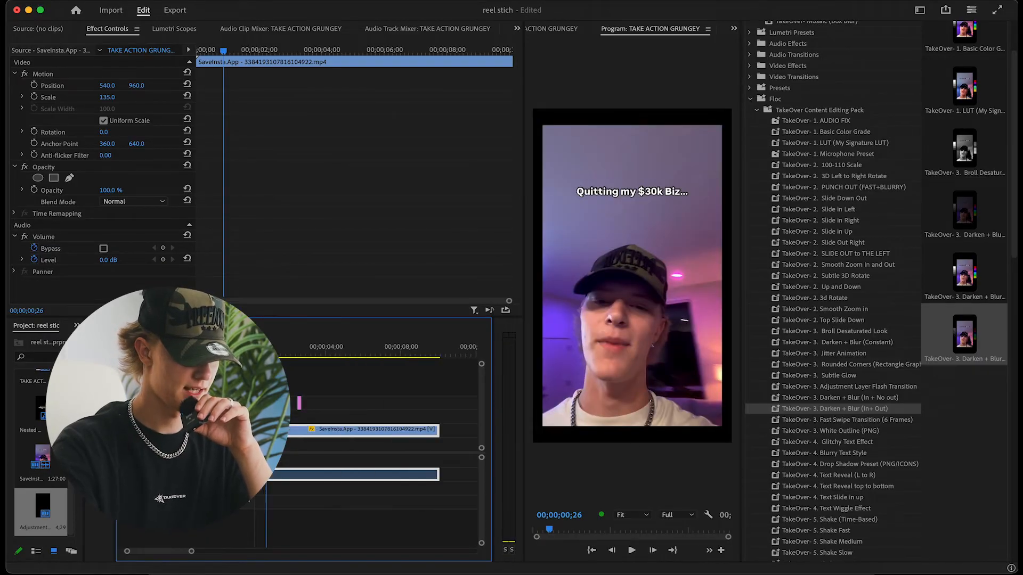
{"action": "left_click", "coordinate": [390, 352]}
{"action": "left_click", "coordinate": [391, 404]}
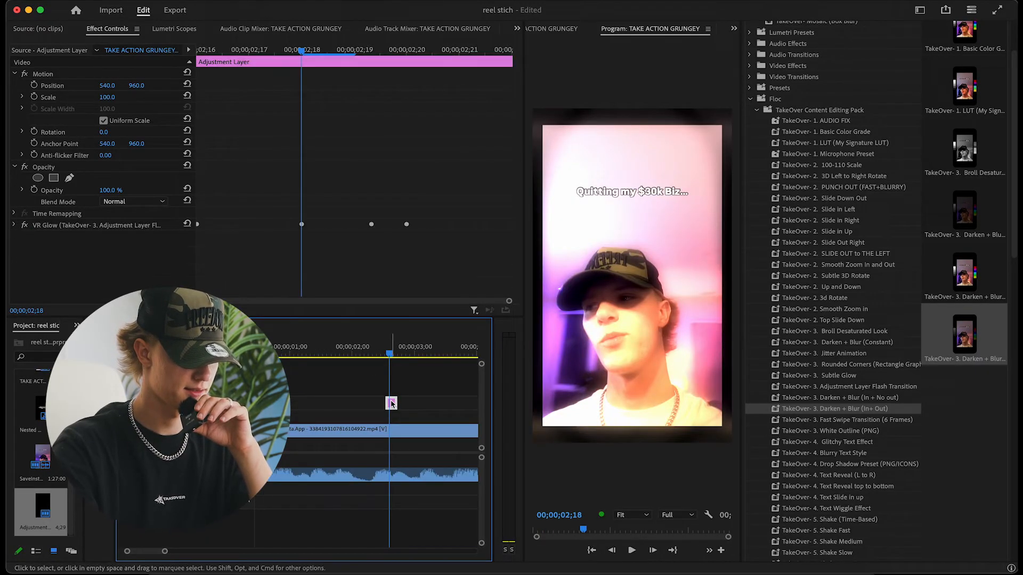
{"action": "left_click_drag", "start_coordinate": [847, 418], "coordinate": [392, 403]}
{"action": "left_click", "coordinate": [379, 350]}
{"action": "key", "text": "space"}
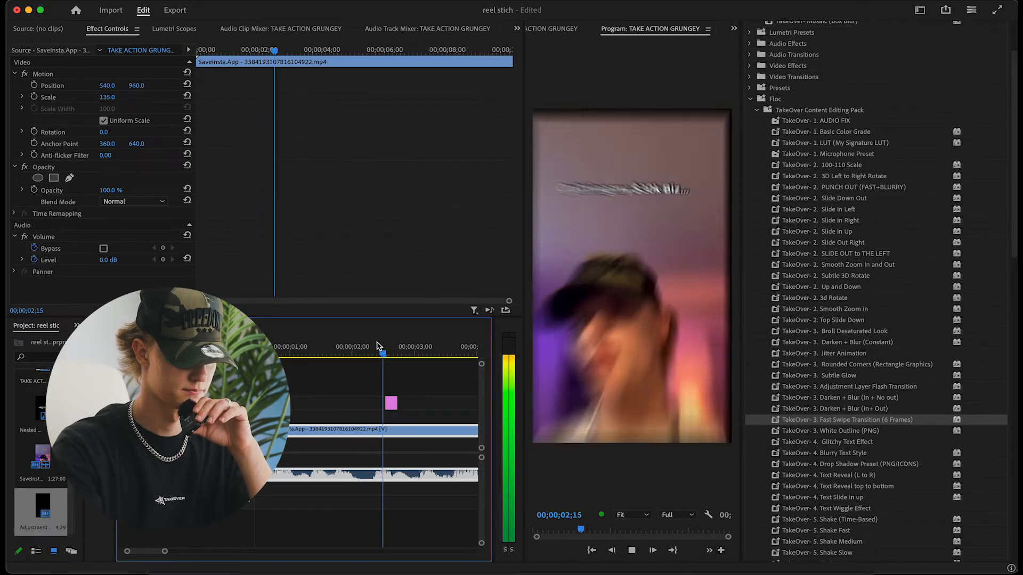
Replay the Fast Swipe Transition several times from just before the adjustment layer
{"action": "key", "text": "space"}
{"action": "left_click", "coordinate": [377, 346]}
{"action": "key", "text": "space"}
{"action": "key", "text": "space"}
{"action": "left_click", "coordinate": [377, 345]}
{"action": "key", "text": "space"}
{"action": "key", "text": "space"}
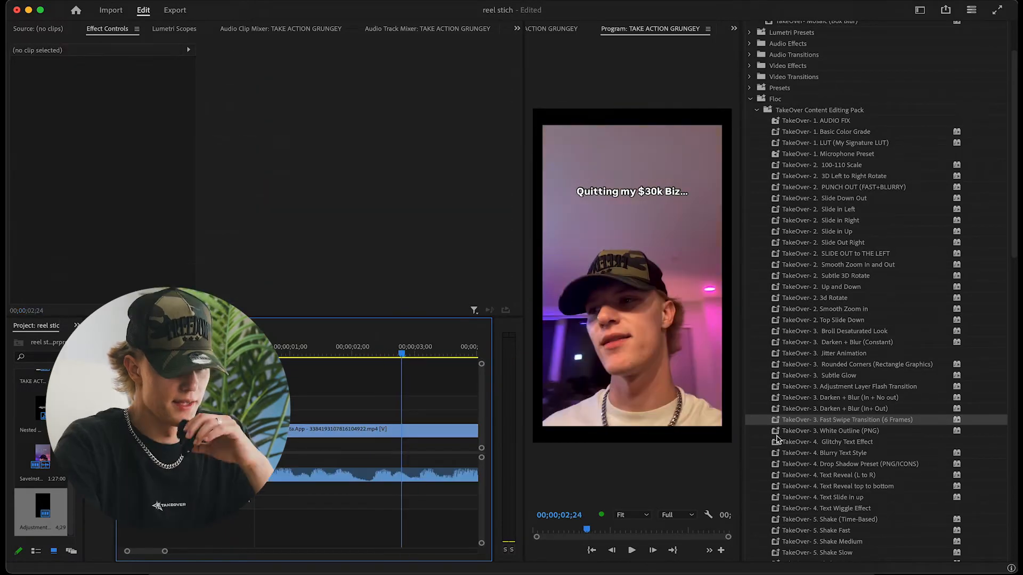
Try the TakeOver White Outline (PNG) preset on the SaveInsta.App clip and undo it
{"action": "left_click_drag", "start_coordinate": [861, 432], "coordinate": [387, 430]}
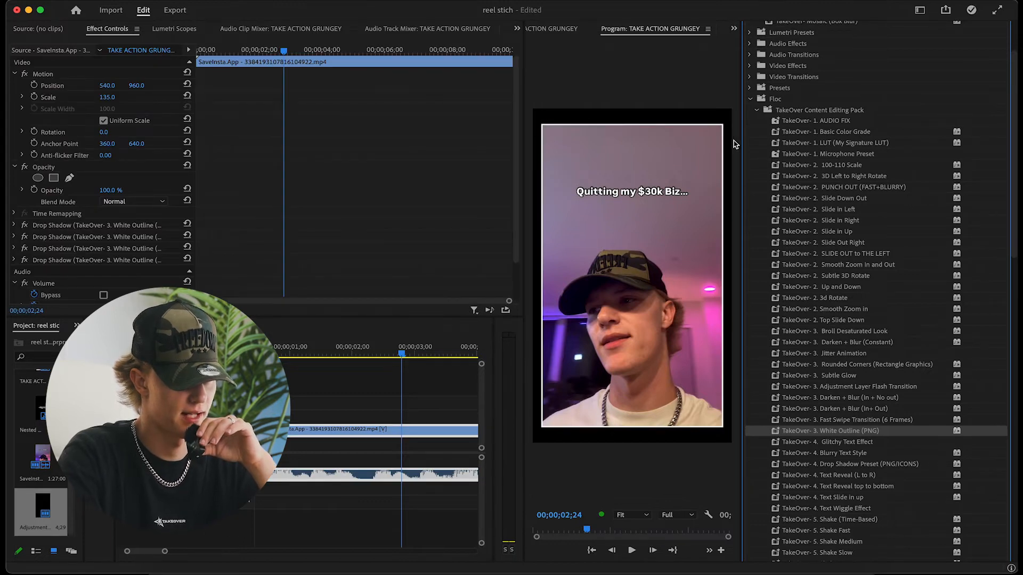
{"action": "key", "text": "super+z"}
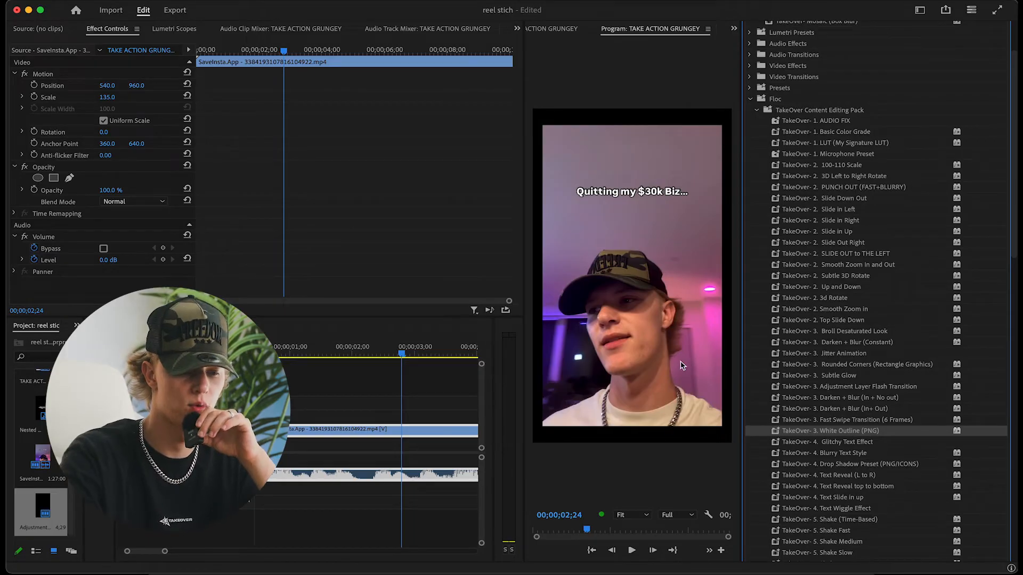
Try the TakeOver Glitchy Text Effect preset on Nested Sequence 01, play it and undo it
{"action": "scroll", "coordinate": [790, 424], "scroll_direction": "down", "scroll_amount": 3}
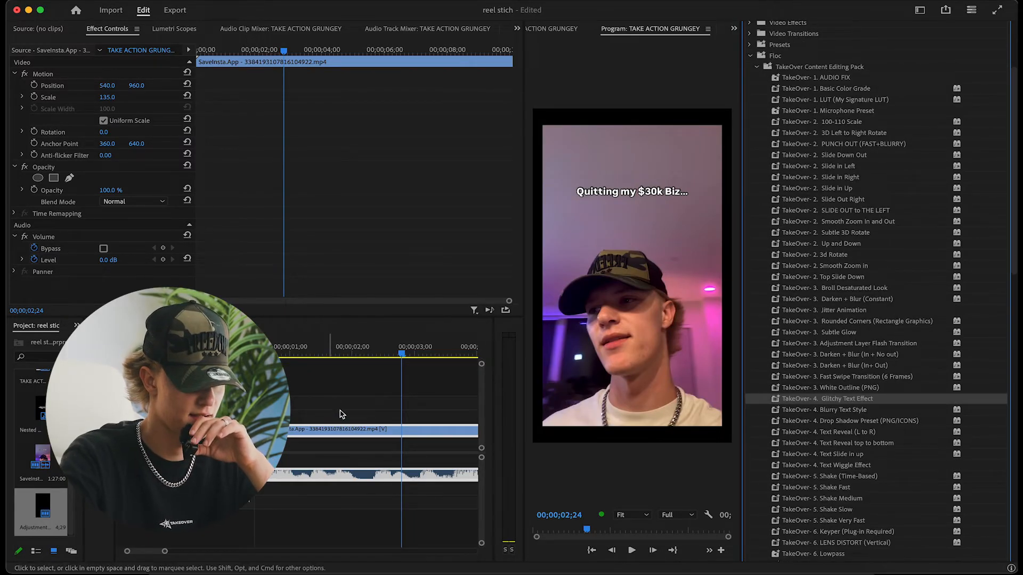
{"action": "key", "text": "Delete"}
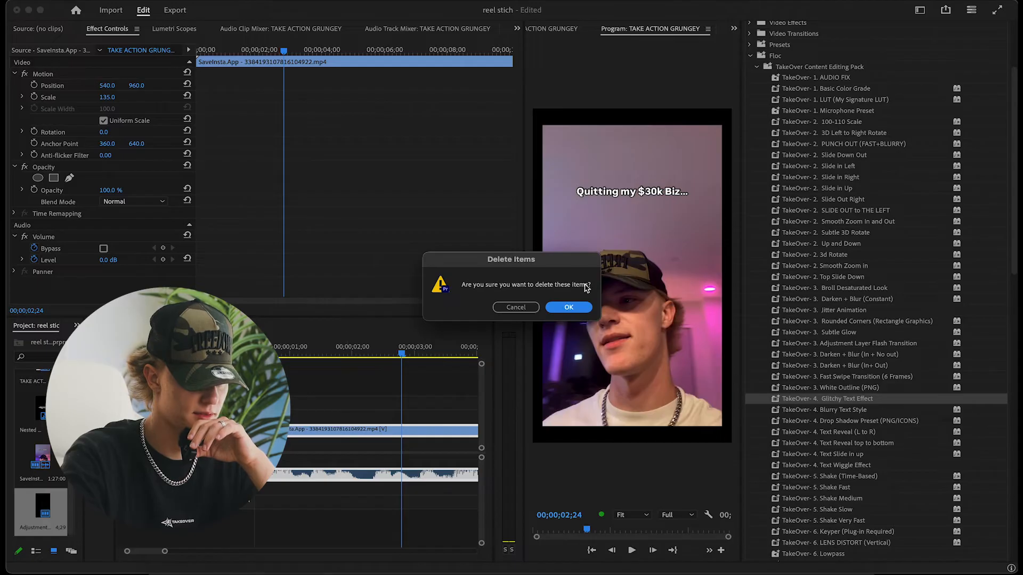
{"action": "left_click", "coordinate": [578, 308]}
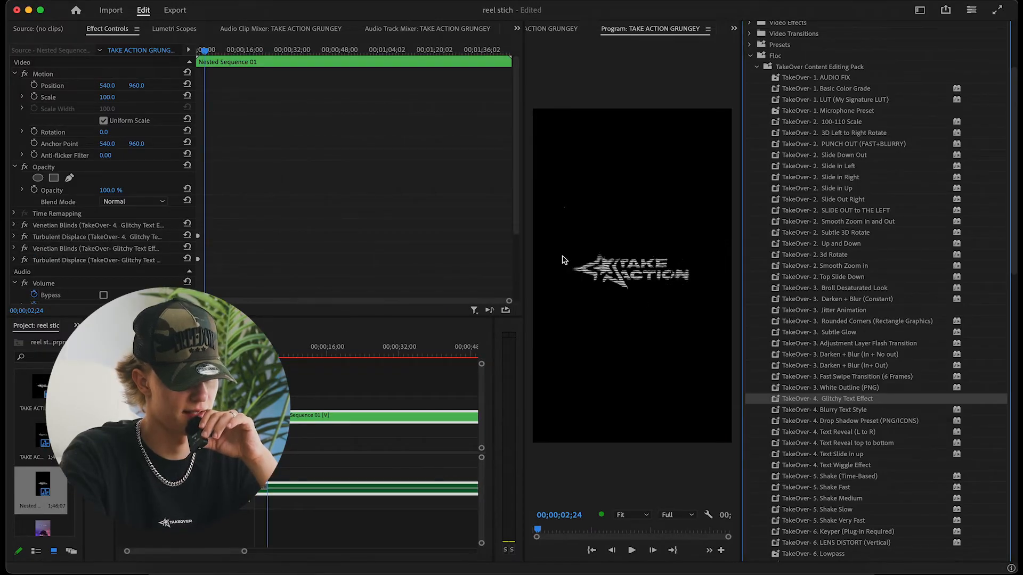
{"action": "key", "text": "space"}
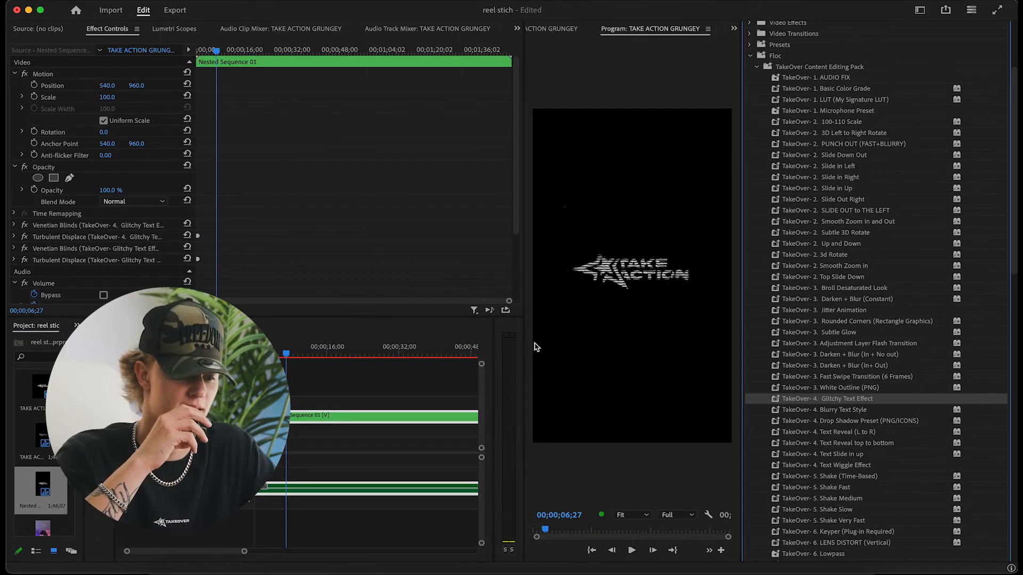
{"action": "key", "text": "ctrl+z"}
Try the TakeOver Blurry Text Style and Drop Shadow Preset (PNG/ICONS) presets on the TEXT graphic, undoing each one
{"action": "left_click_drag", "start_coordinate": [762, 412], "coordinate": [408, 418]}
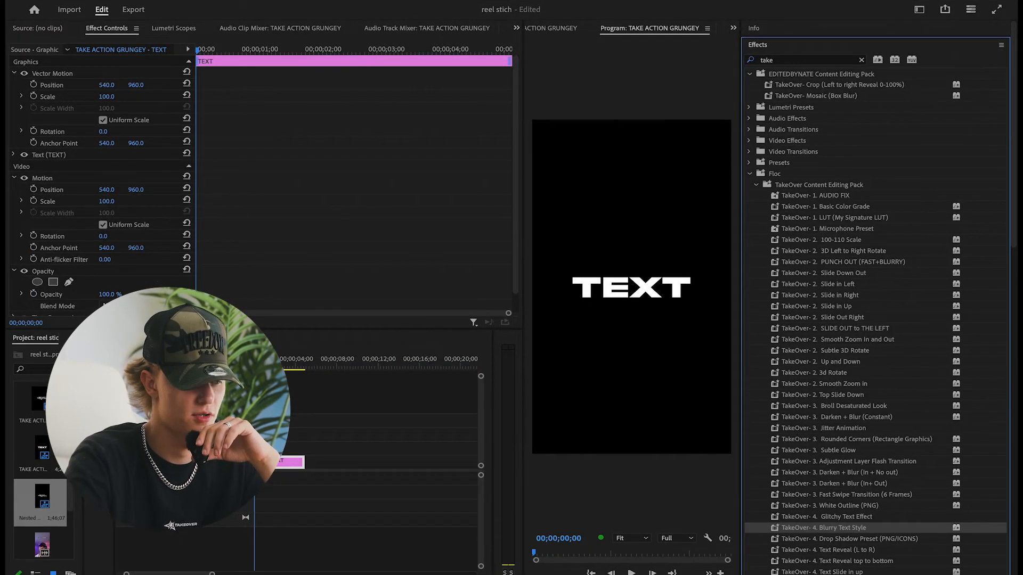
{"action": "left_click_drag", "start_coordinate": [257, 495], "coordinate": [256, 462]}
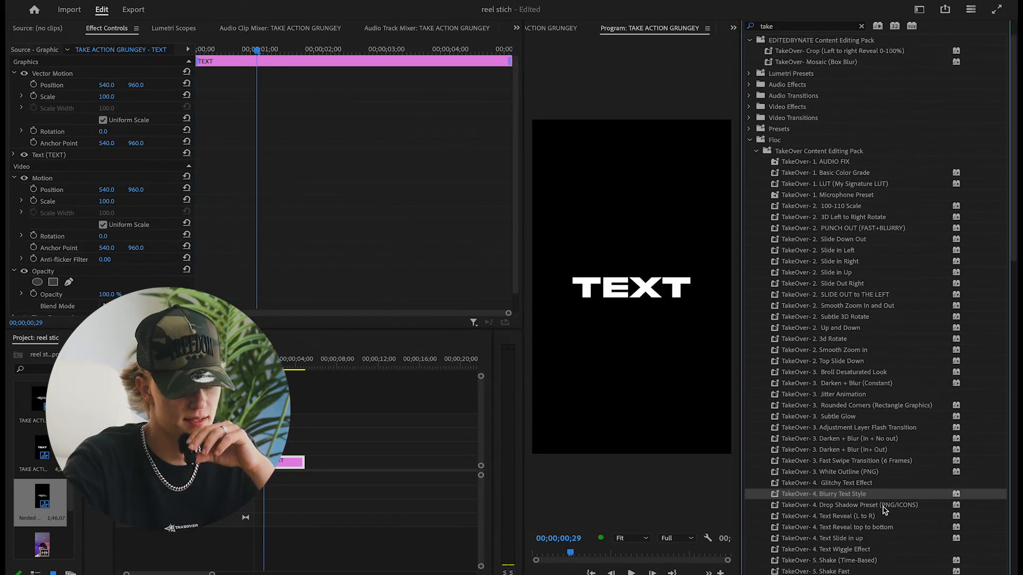
{"action": "left_click", "coordinate": [866, 506]}
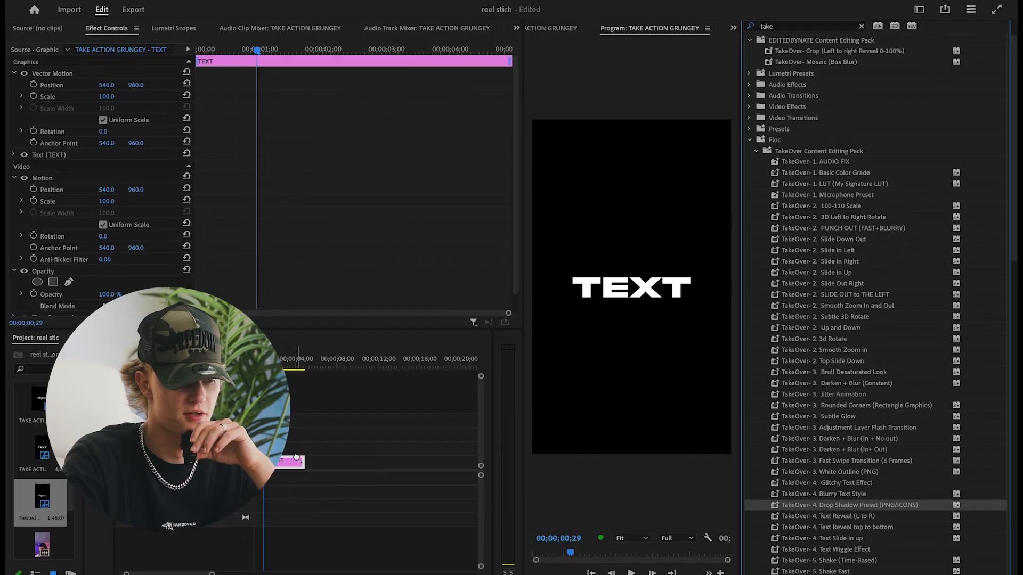
{"action": "left_click_drag", "start_coordinate": [296, 457], "coordinate": [292, 459]}
{"action": "key", "text": "ctrl+z"}
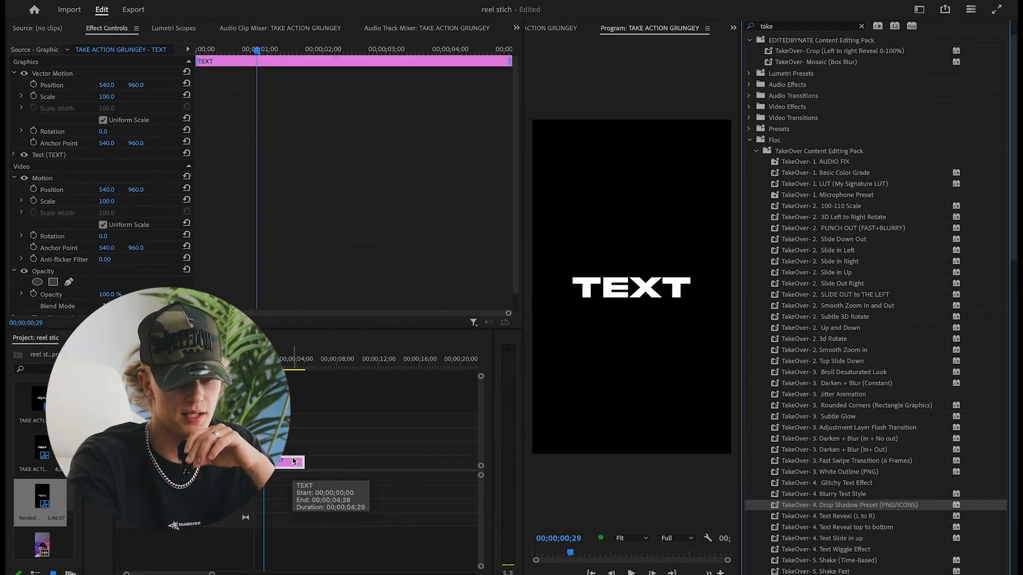
Try the TakeOver Text Reveal (L to R) and Text Reveal top to bottom presets on the TEXT graphic, previewing each from its beginning
{"action": "left_click", "coordinate": [841, 521]}
{"action": "left_click_drag", "start_coordinate": [840, 521], "coordinate": [290, 462]}
{"action": "left_click_drag", "start_coordinate": [258, 366], "coordinate": [259, 366]}
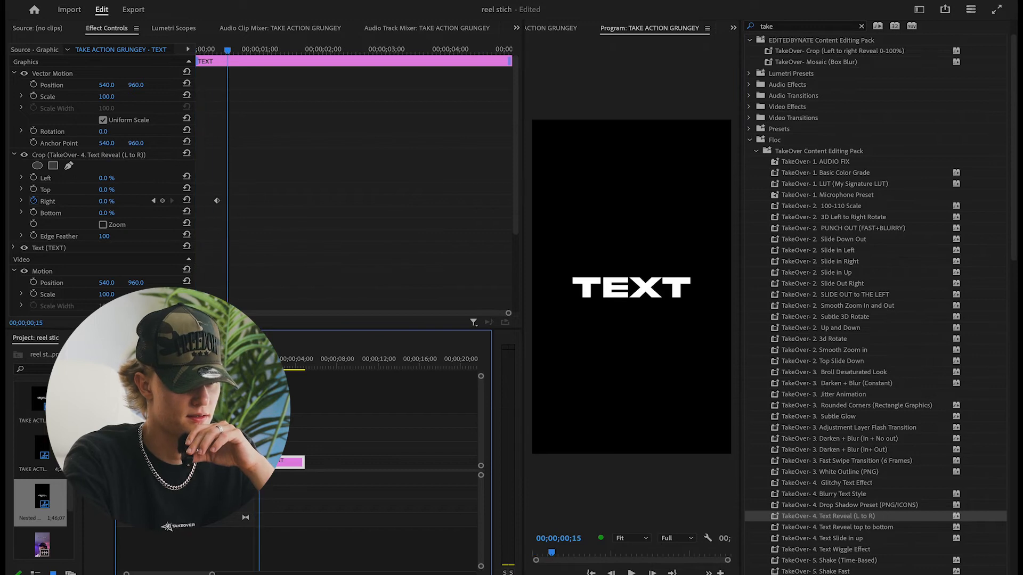
{"action": "key", "text": "ctrl+a"}
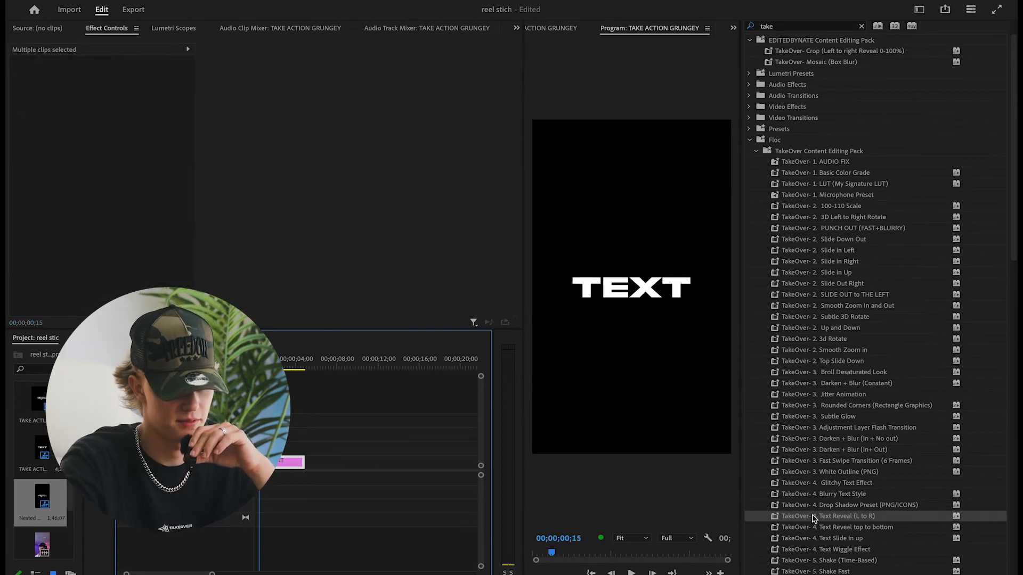
{"action": "left_click", "coordinate": [843, 527]}
{"action": "left_click_drag", "start_coordinate": [277, 474], "coordinate": [283, 463]}
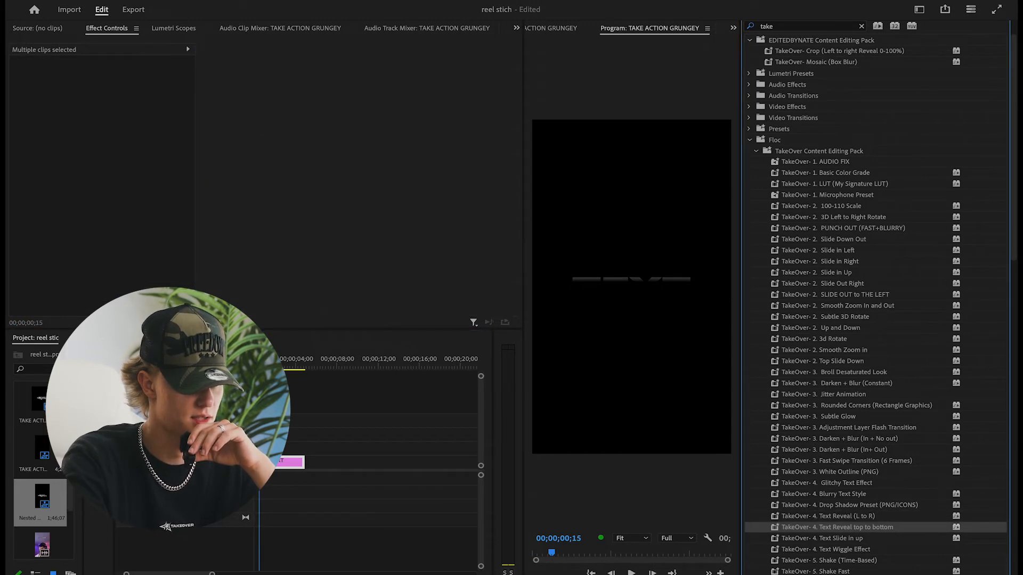
{"action": "key", "text": "space"}
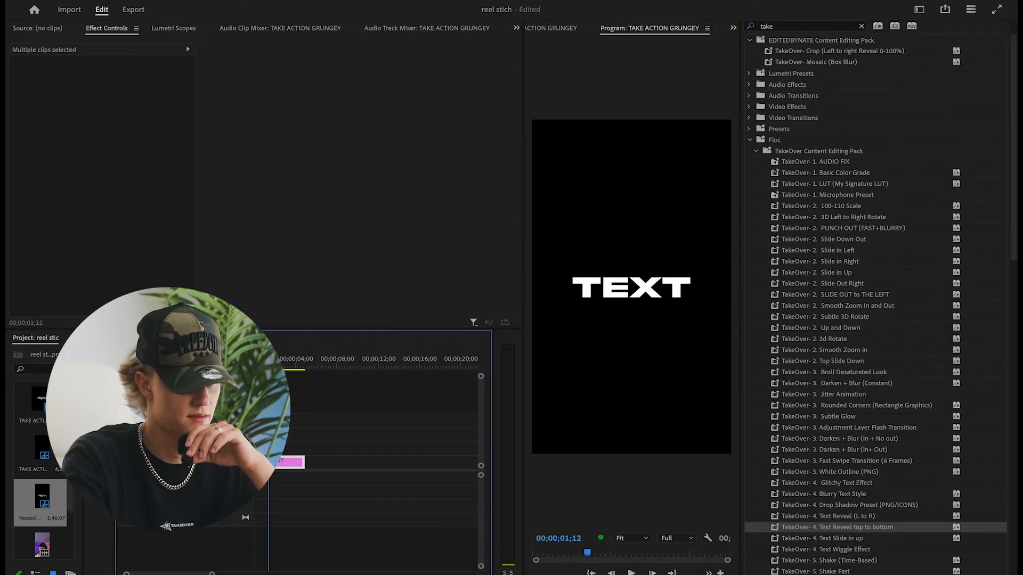
Try the TakeOver Text Slide in up preset on the TEXT graphic and scrub through its beginning
{"action": "scroll", "coordinate": [863, 497], "scroll_direction": "down", "scroll_amount": 2}
{"action": "left_click", "coordinate": [852, 500]}
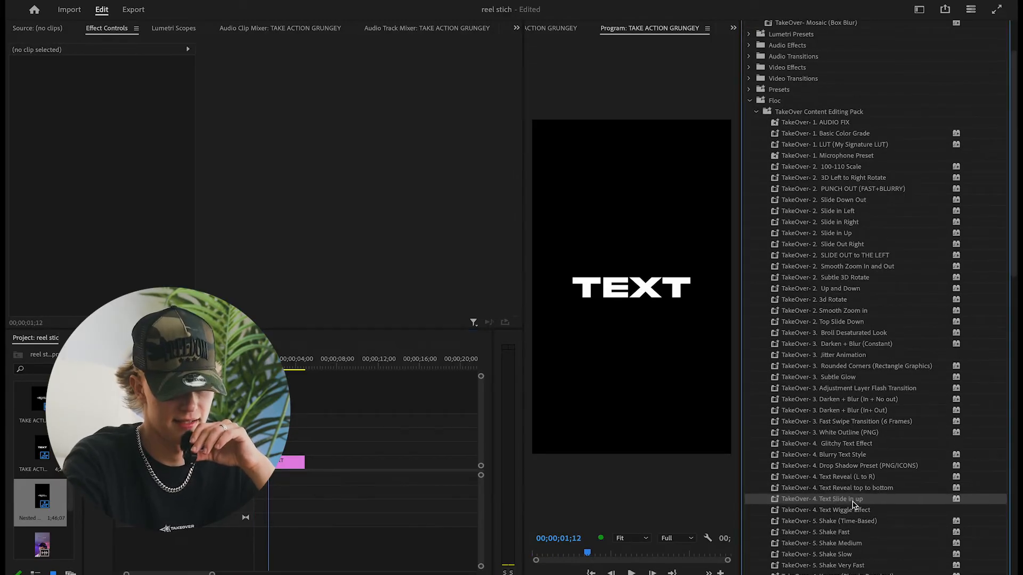
{"action": "left_click_drag", "start_coordinate": [282, 462], "coordinate": [283, 462]}
{"action": "left_click_drag", "start_coordinate": [256, 360], "coordinate": [258, 360]}
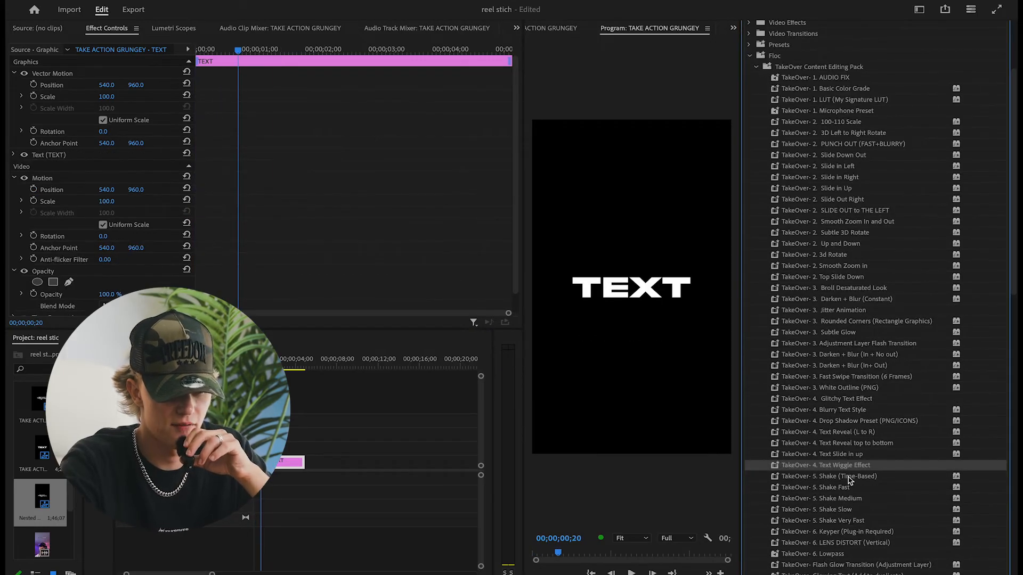
Try the TakeOver Shake Fast preset on the TEXT graphic, undo it, and preview Shake Medium on the same graphic from the start
{"action": "left_click", "coordinate": [850, 480]}
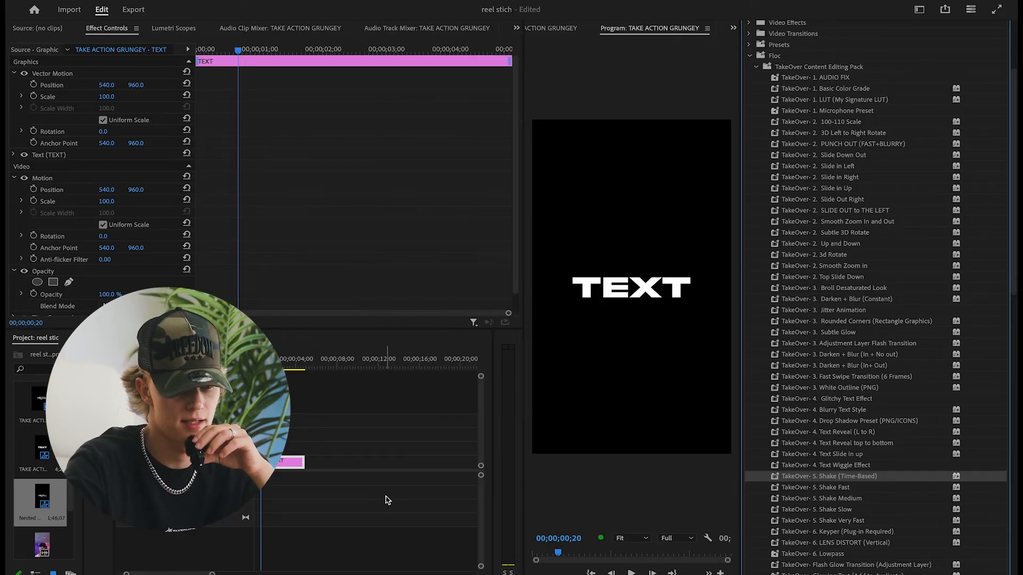
{"action": "left_click_drag", "start_coordinate": [818, 488], "coordinate": [290, 464]}
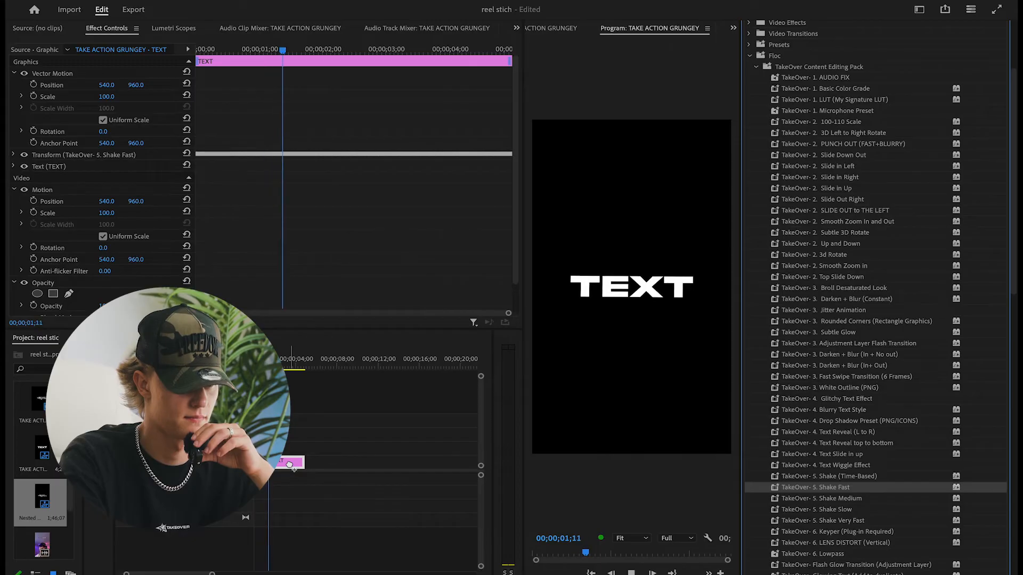
{"action": "key", "text": "ctrl+z"}
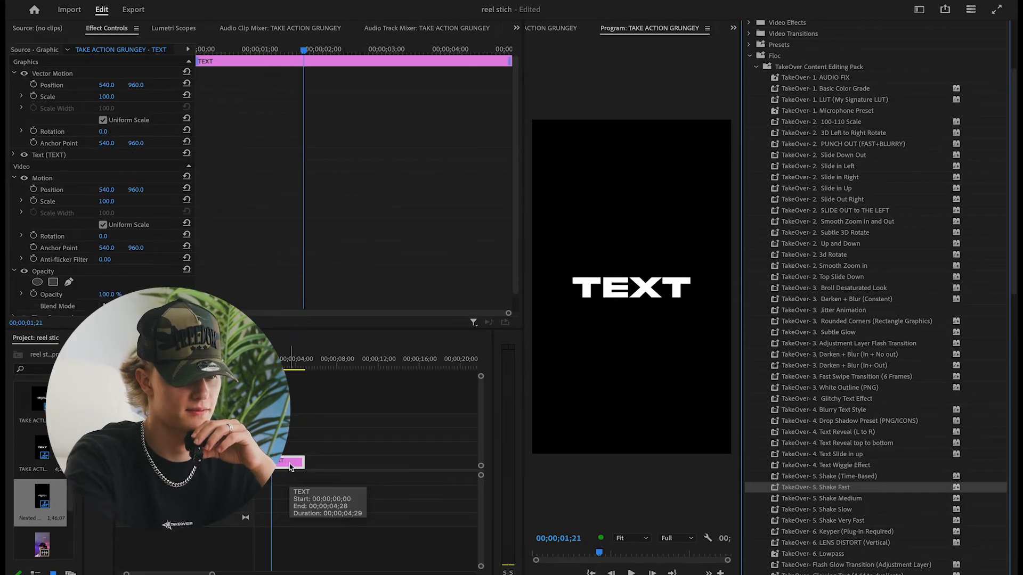
{"action": "left_click", "coordinate": [840, 501]}
{"action": "left_click_drag", "start_coordinate": [841, 499], "coordinate": [285, 463]}
{"action": "left_click", "coordinate": [254, 362]}
{"action": "key", "text": "space"}
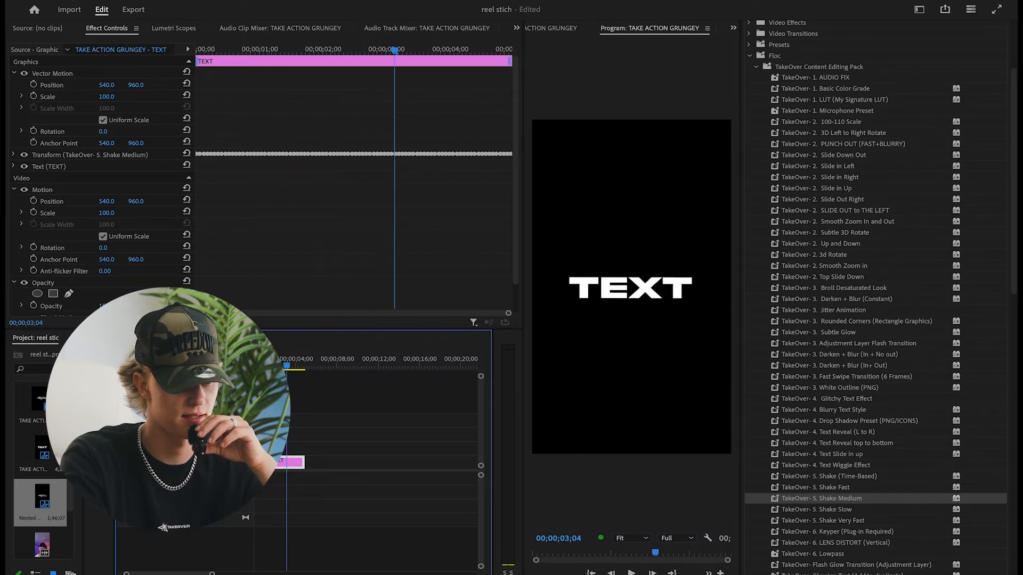
Try the TakeOver Shake Slow and Shake Very Fast presets on the TEXT graphic, playing each one and undoing it
{"action": "scroll", "coordinate": [278, 413], "scroll_direction": "up", "scroll_amount": 5}
{"action": "left_click_drag", "start_coordinate": [297, 373], "coordinate": [307, 383]}
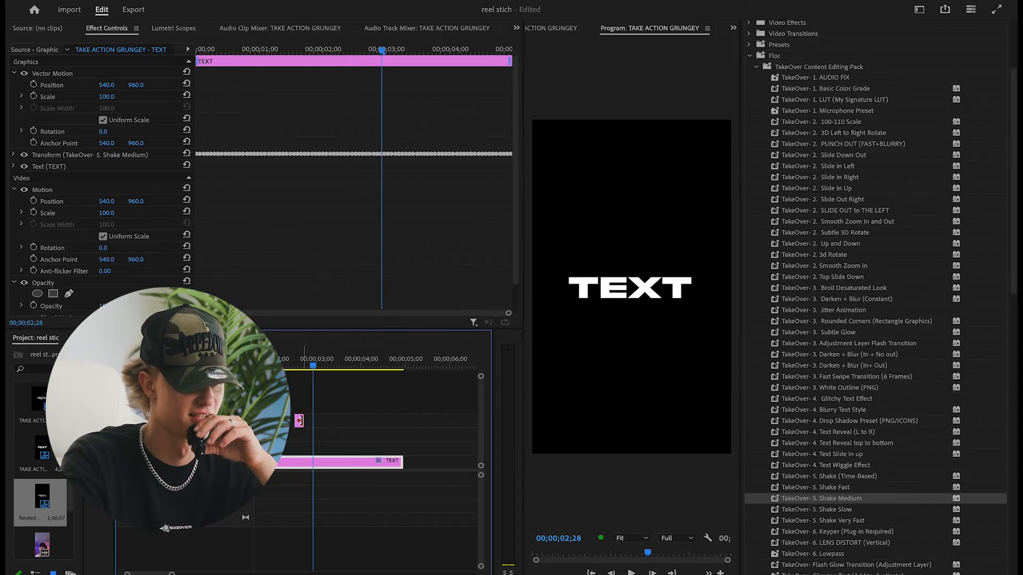
{"action": "left_click", "coordinate": [299, 420]}
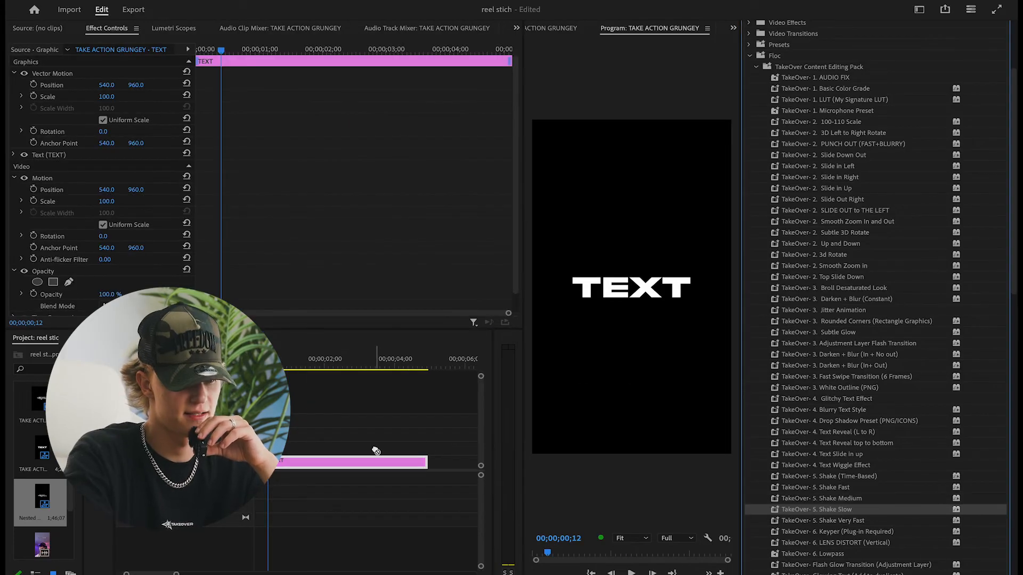
{"action": "key", "text": "space"}
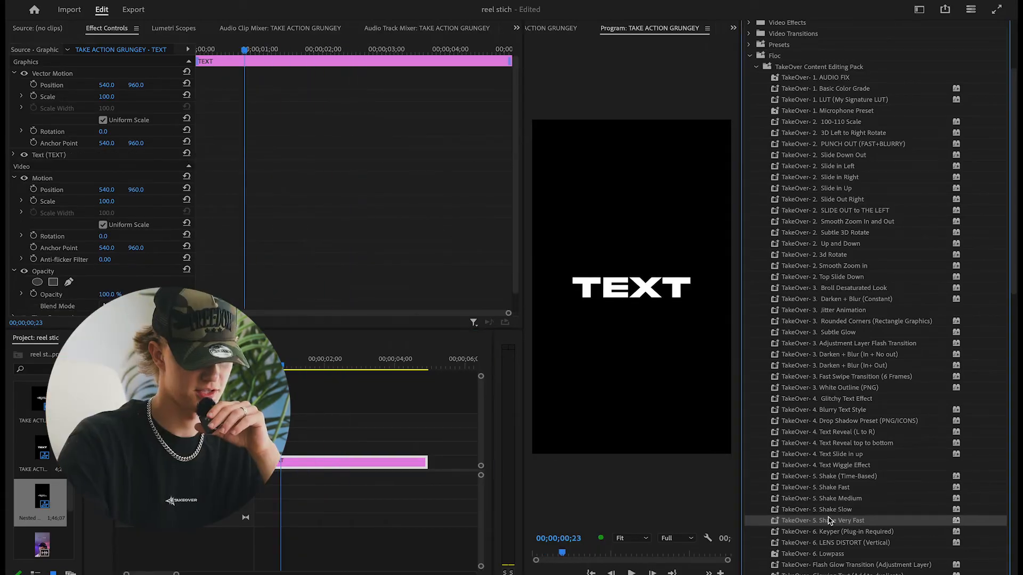
{"action": "left_click_drag", "start_coordinate": [432, 458], "coordinate": [392, 465]}
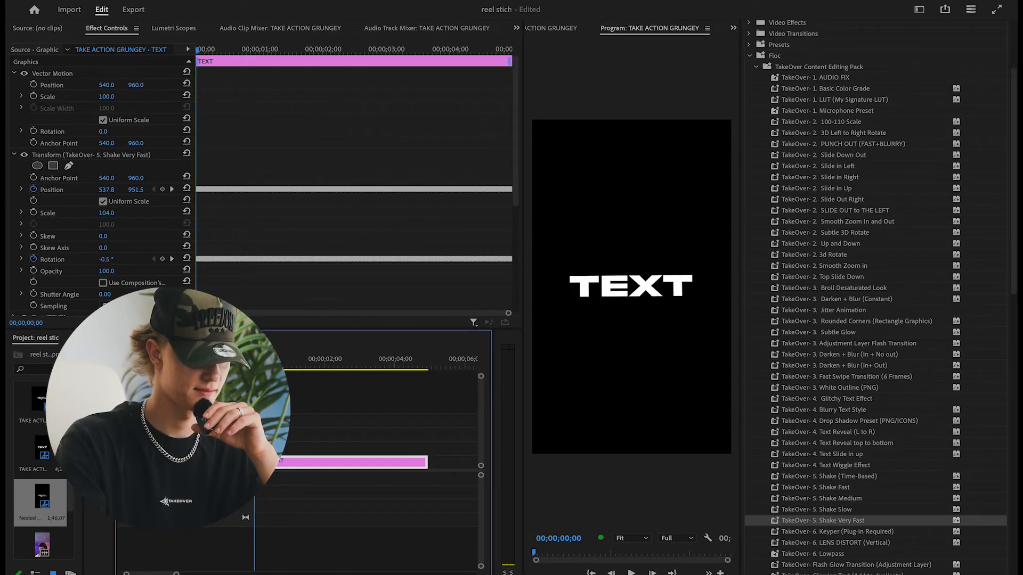
{"action": "key", "text": "space"}
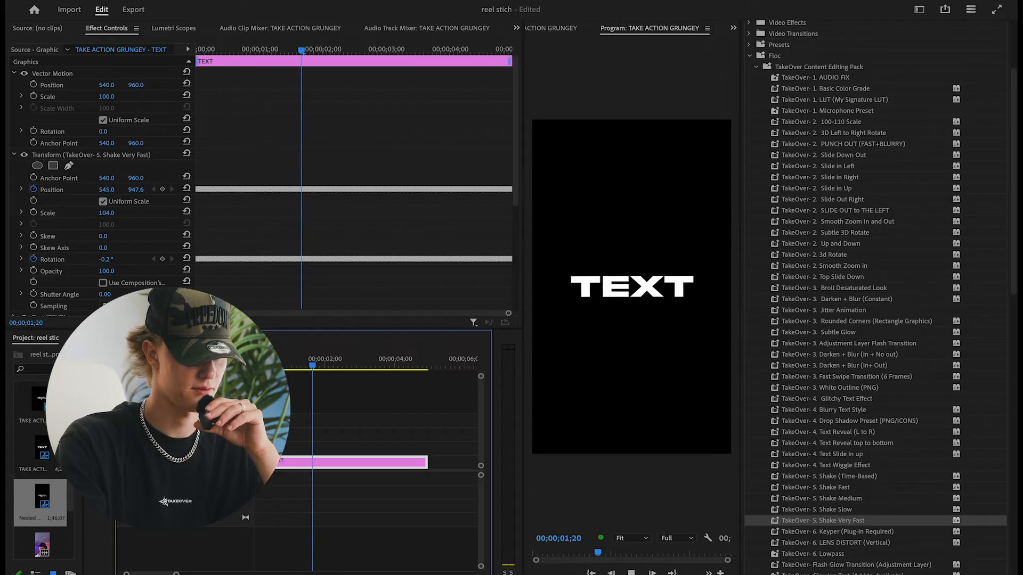
{"action": "key", "text": "space"}
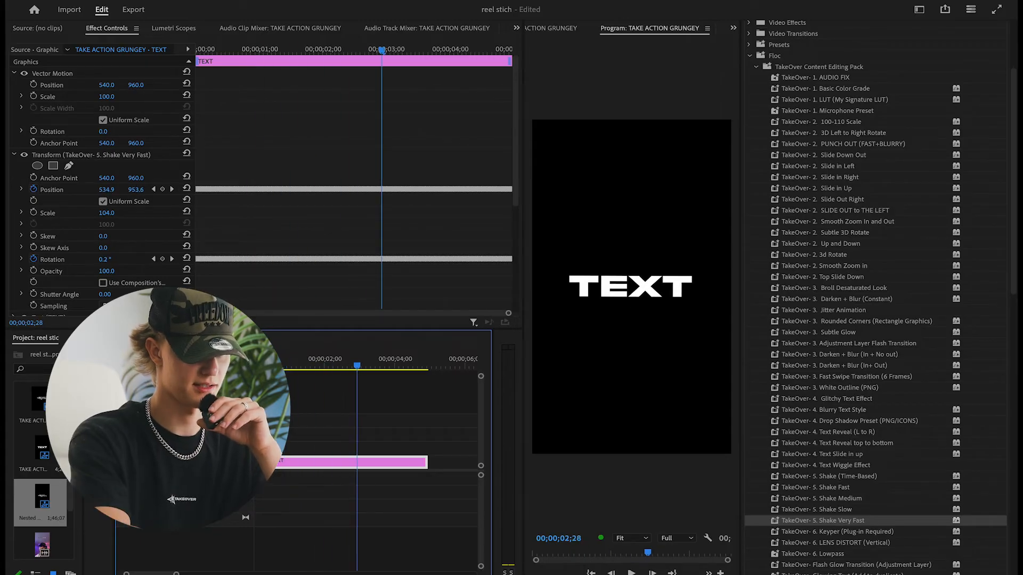
{"action": "key", "text": "ctrl+z"}
Try the TakeOver Keyper (Plug-in Required) preset on the SaveInsta.App clip above the TEXT graphic and undo it
{"action": "scroll", "coordinate": [878, 527], "scroll_direction": "down", "scroll_amount": 2}
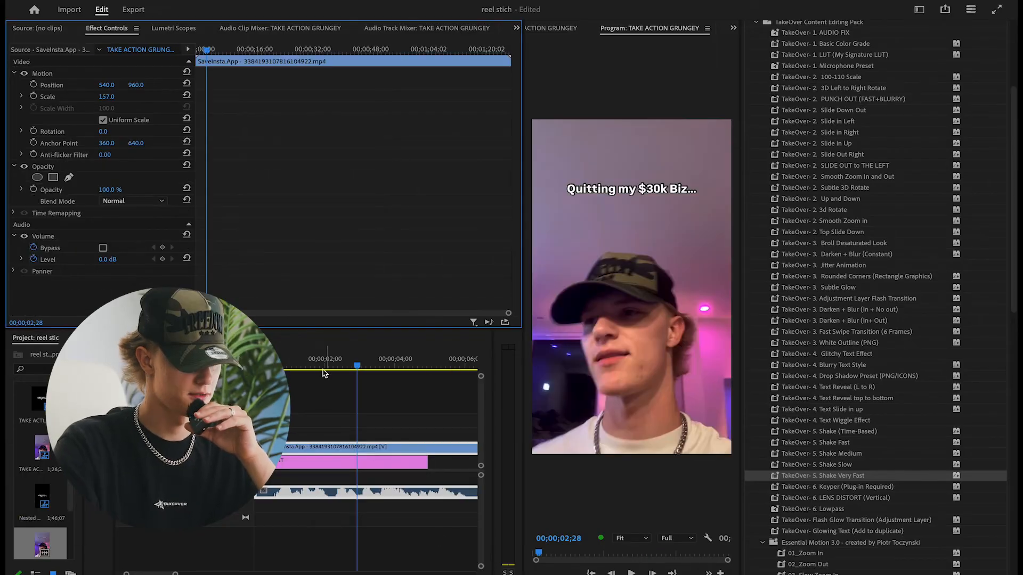
{"action": "mouse_move", "coordinate": [316, 355]}
{"action": "left_mouse_down"}
{"action": "mouse_move", "coordinate": [283, 356]}
{"action": "mouse_move", "coordinate": [328, 360]}
{"action": "left_mouse_up"}
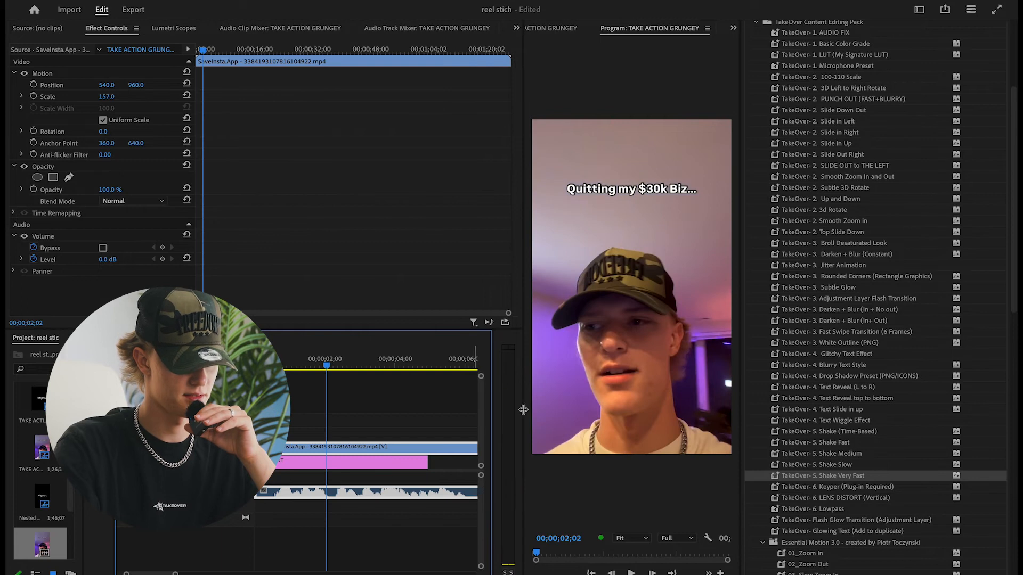
{"action": "left_click", "coordinate": [840, 487]}
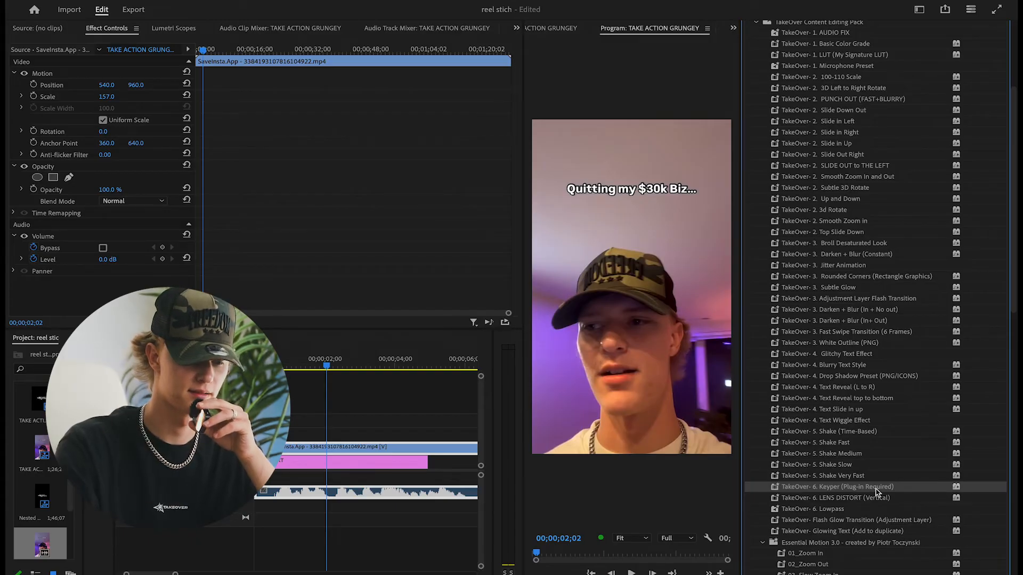
{"action": "left_click_drag", "start_coordinate": [878, 491], "coordinate": [338, 449]}
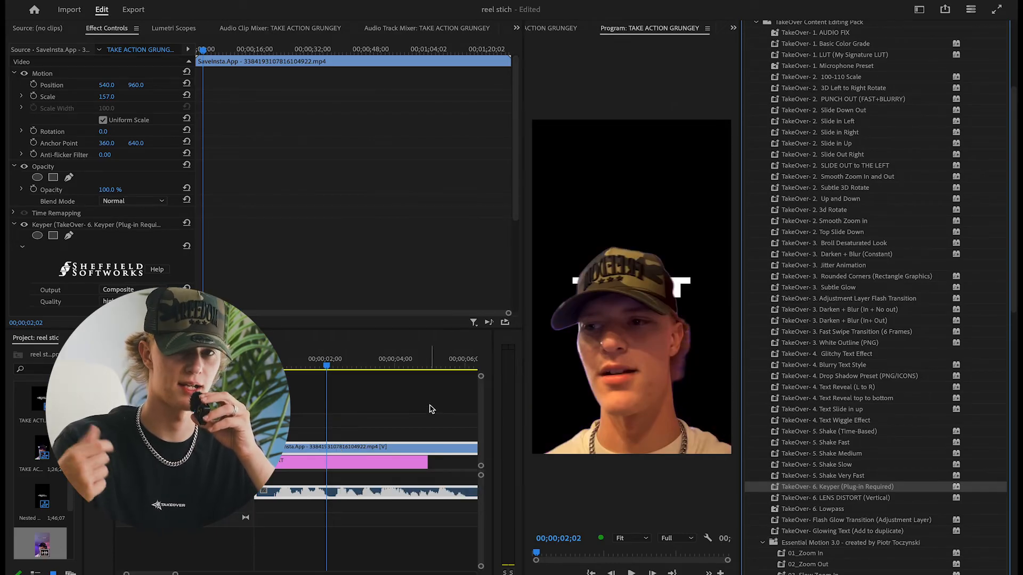
{"action": "key", "text": "super+z"}
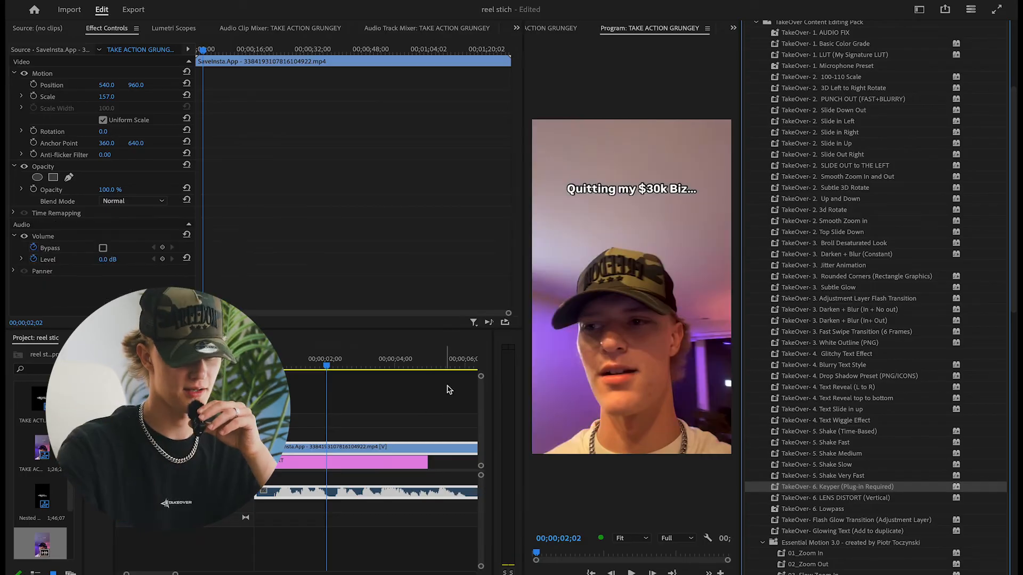
Duplicate the SaveInsta.App clip onto the track above and apply the TakeOver LENS DISTORT (Vertical) preset to the duplicate
{"action": "left_click_drag", "start_coordinate": [815, 498], "coordinate": [424, 451]}
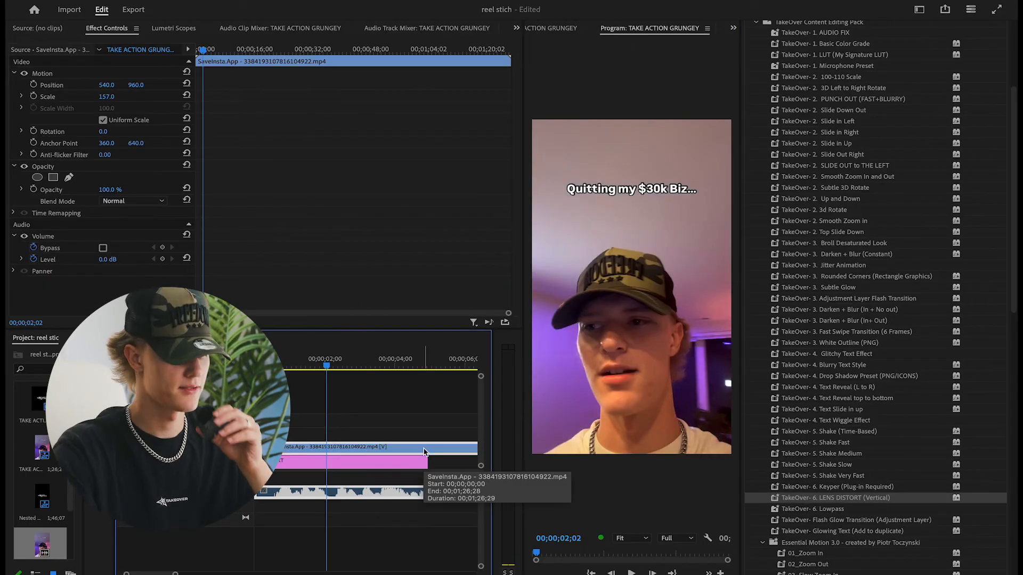
{"action": "left_click_drag", "start_coordinate": [424, 452], "coordinate": [417, 438]}
{"action": "left_click_drag", "start_coordinate": [859, 503], "coordinate": [443, 436]}
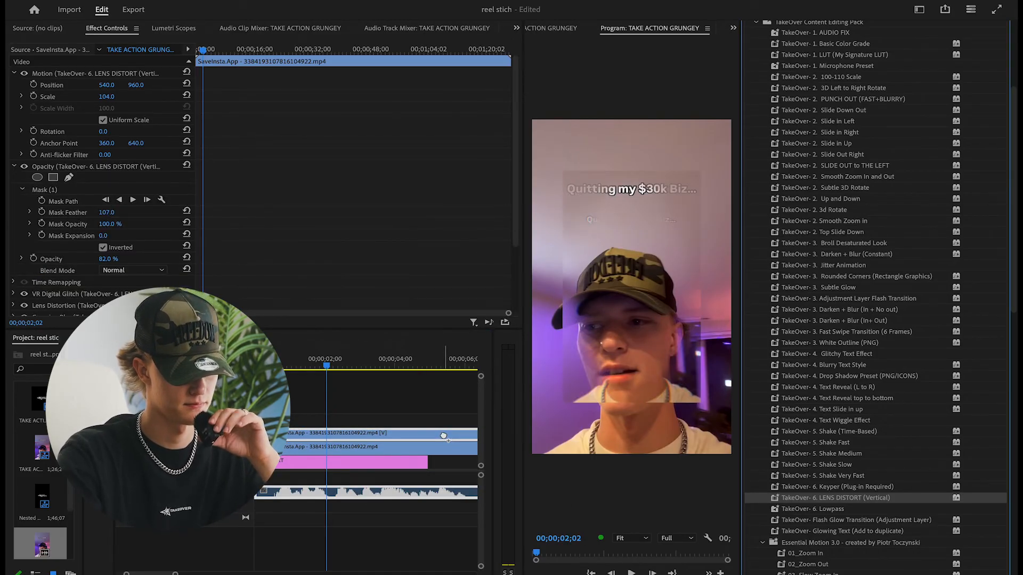
Set the scale of the lens-distorted SaveInsta.App duplicate to 157 to match the clip below and play back the effect
{"action": "left_click", "coordinate": [358, 449]}
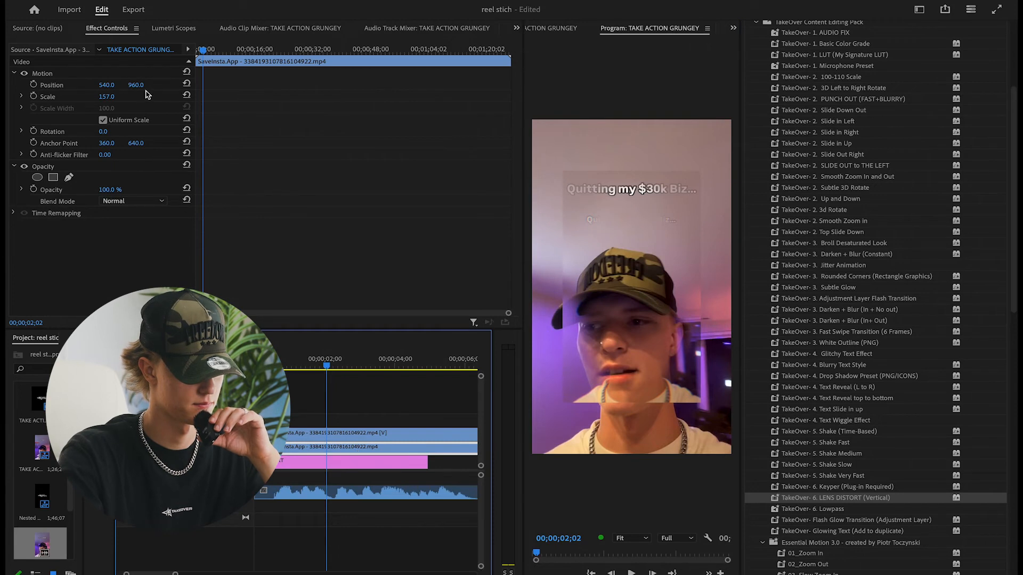
{"action": "left_click", "coordinate": [300, 434]}
{"action": "left_click", "coordinate": [113, 95]}
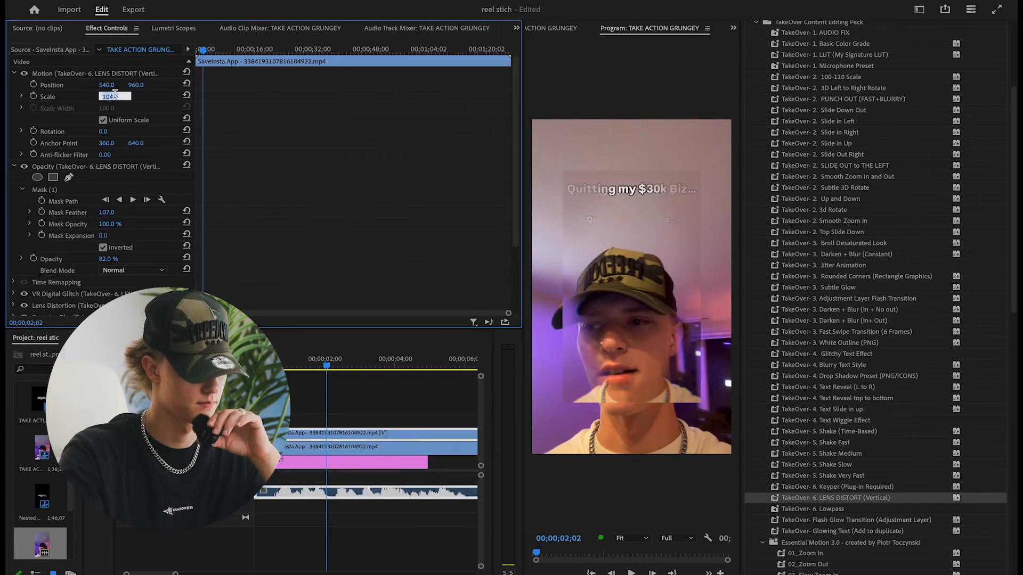
{"action": "type", "text": "157"}
{"action": "key", "text": "Return"}
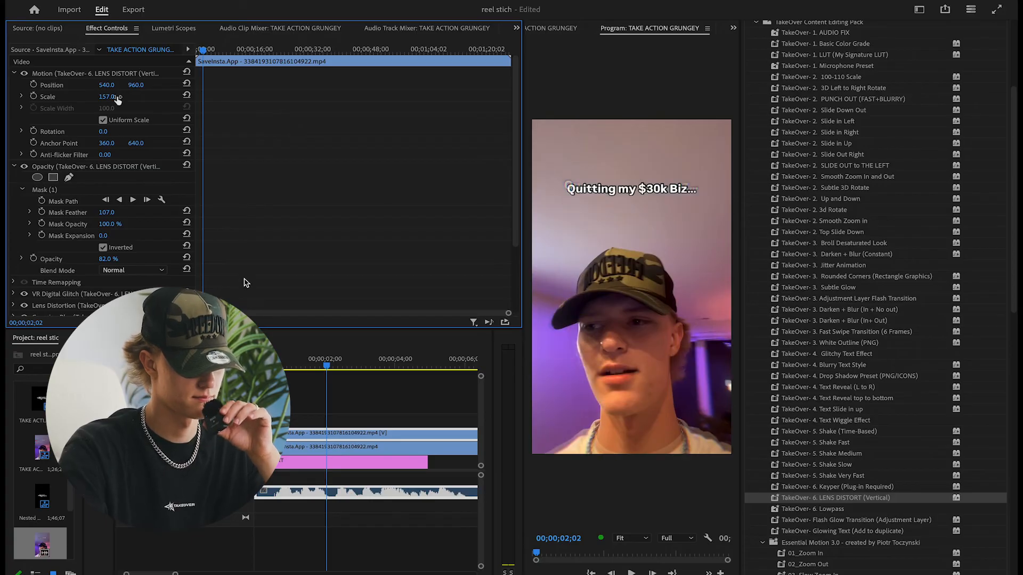
{"action": "left_click", "coordinate": [291, 364]}
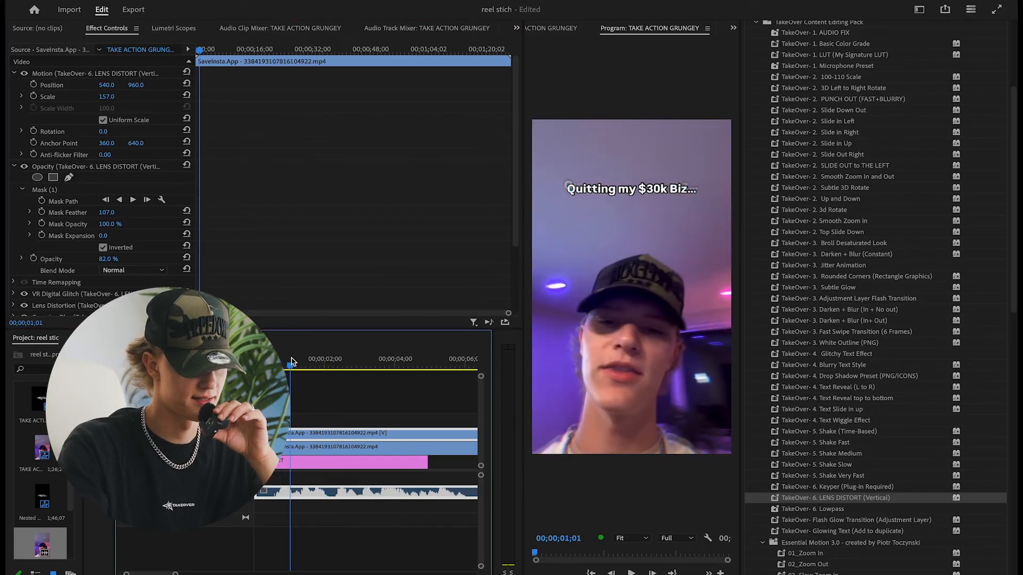
{"action": "key", "text": "space"}
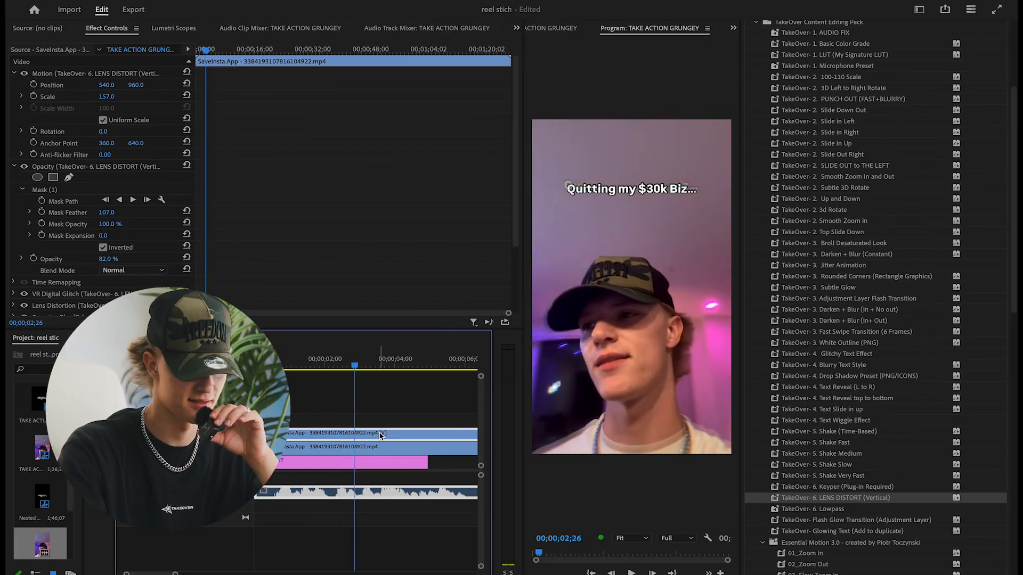
Delete both SaveInsta.App clips above the TEXT graphic and highlight the TakeOver Lowpass preset
{"action": "key", "text": "Delete"}
{"action": "left_click", "coordinate": [377, 451]}
{"action": "key", "text": "Delete"}
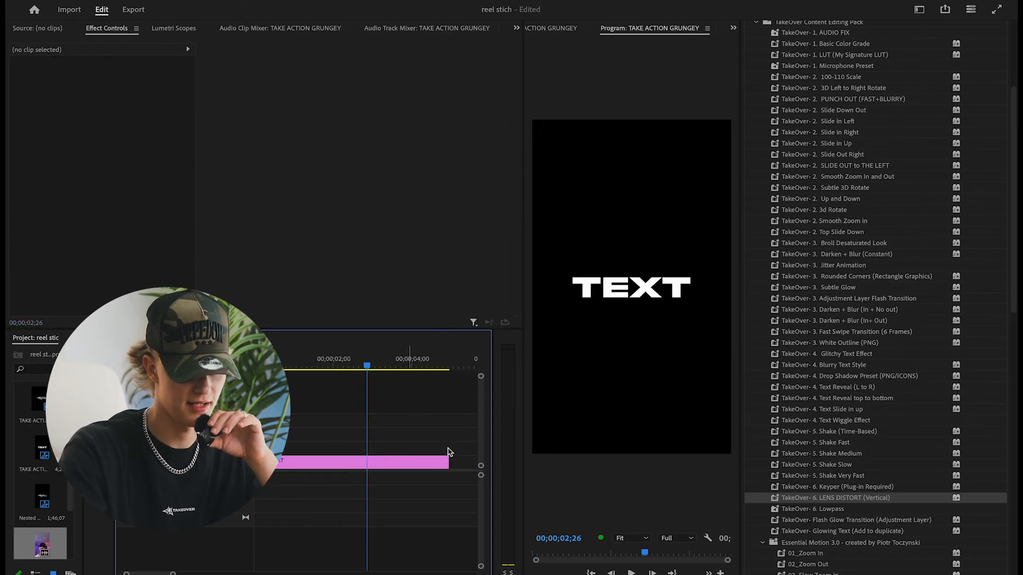
{"action": "left_click", "coordinate": [832, 510]}
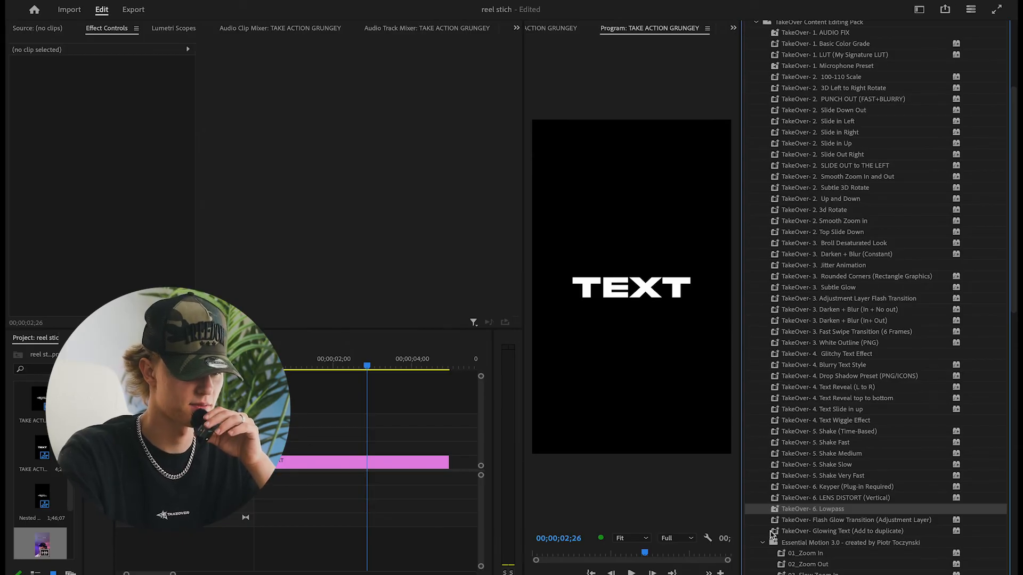
Duplicate the TEXT graphic onto the track above and apply the TakeOver Glowing Text (Add to duplicate) preset to the duplicate
{"action": "left_click", "coordinate": [355, 464]}
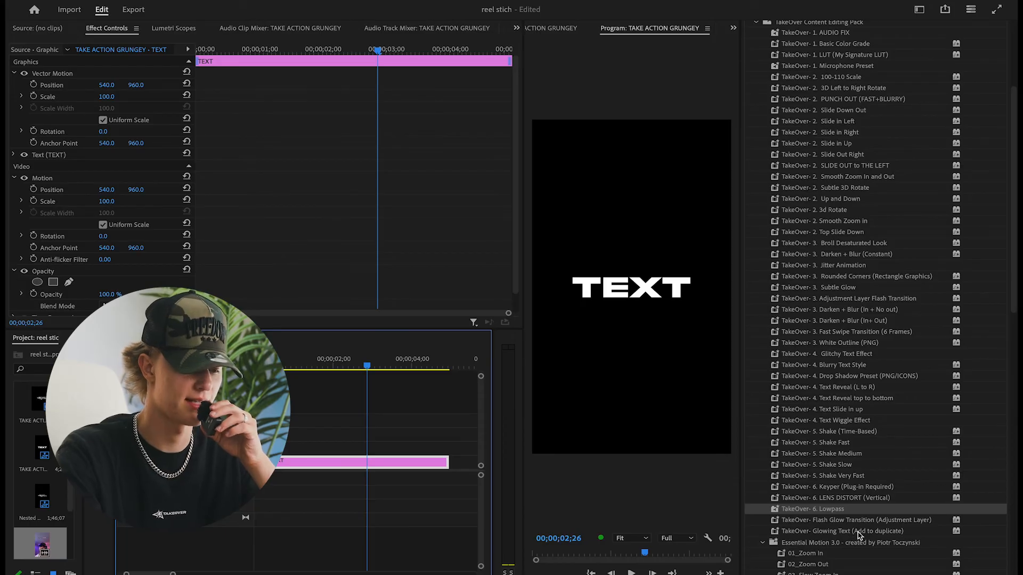
{"action": "left_click_drag", "start_coordinate": [348, 461], "coordinate": [355, 448]}
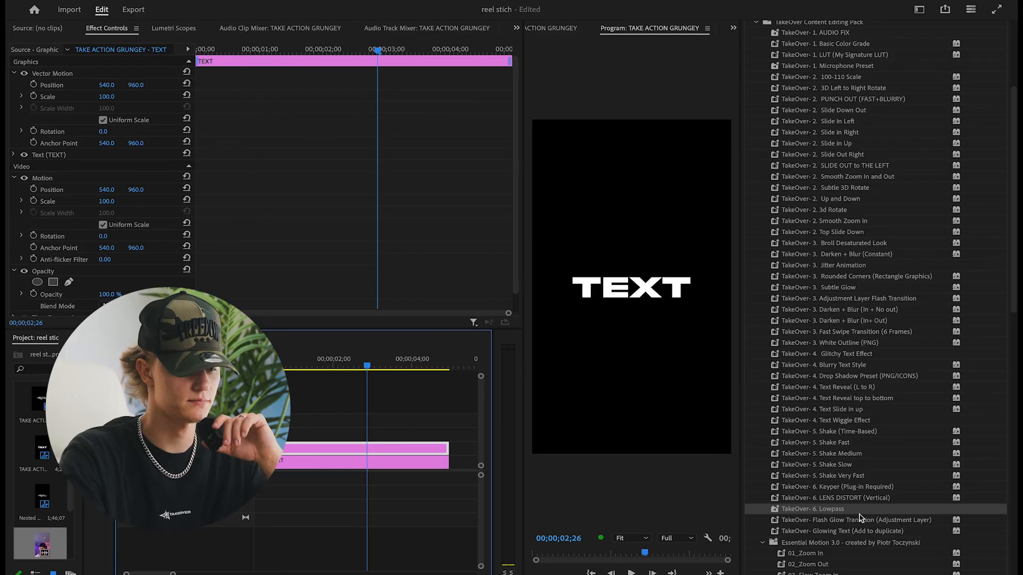
{"action": "left_click", "coordinate": [857, 531]}
{"action": "left_click_drag", "start_coordinate": [857, 531], "coordinate": [389, 448]}
Move both TEXT graphics up one track, place the SaveInsta.App clip beneath them as background, and scale it to 294
{"action": "left_click_drag", "start_coordinate": [334, 427], "coordinate": [256, 465]}
{"action": "left_click_drag", "start_coordinate": [47, 542], "coordinate": [255, 462]}
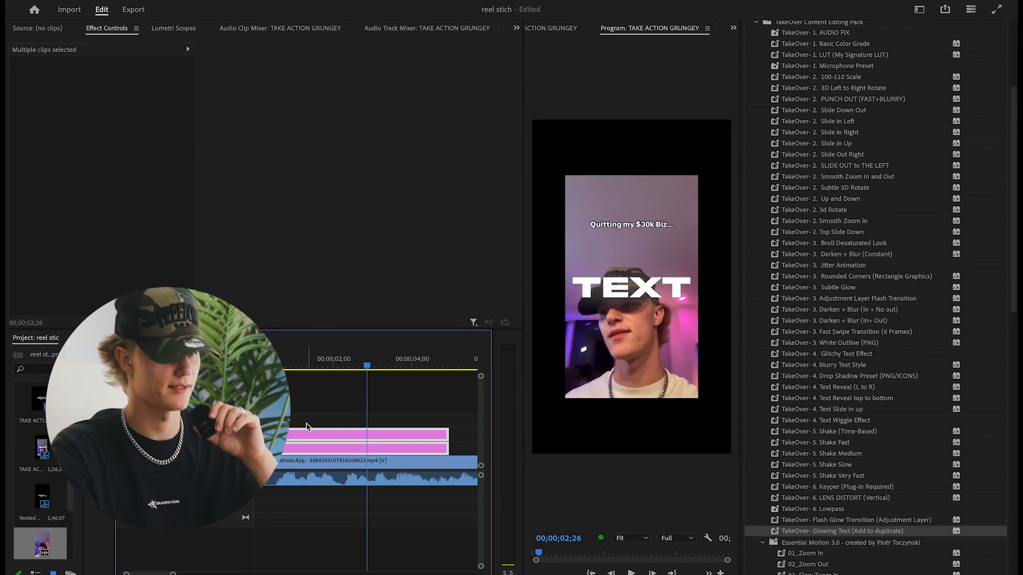
{"action": "left_click", "coordinate": [308, 463]}
{"action": "left_click_drag", "start_coordinate": [117, 100], "coordinate": [153, 101]}
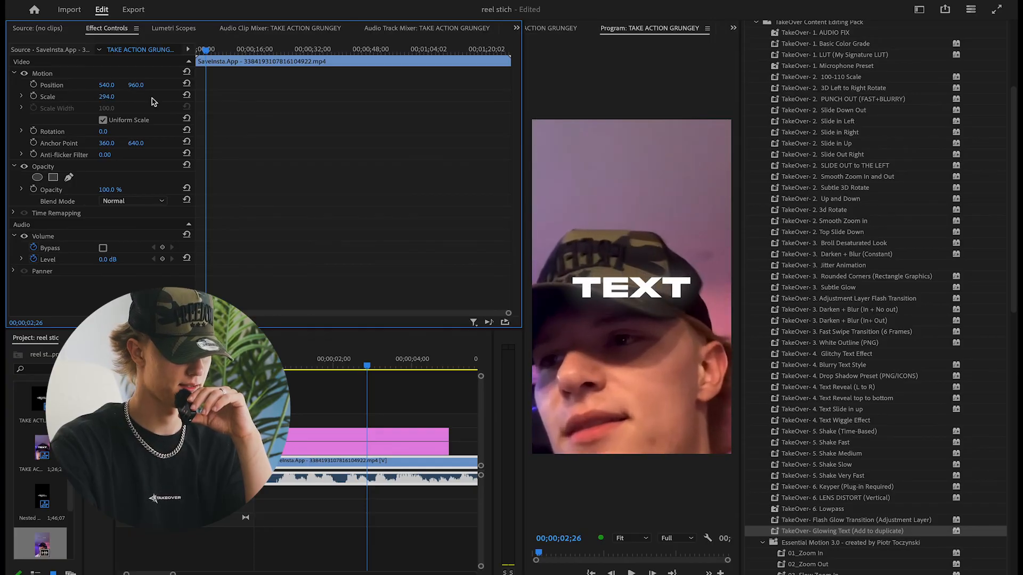
{"action": "left_click", "coordinate": [334, 435]}
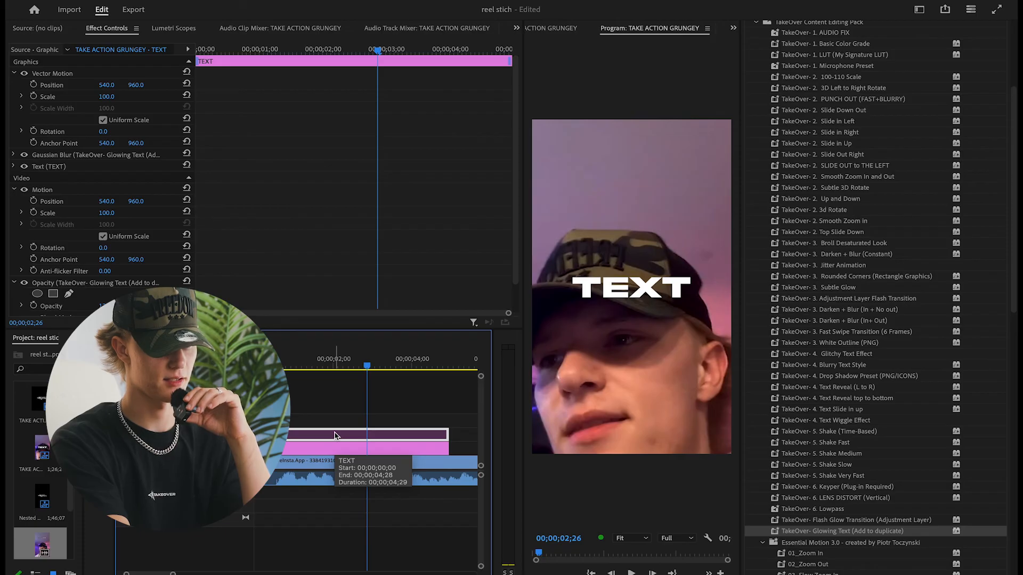